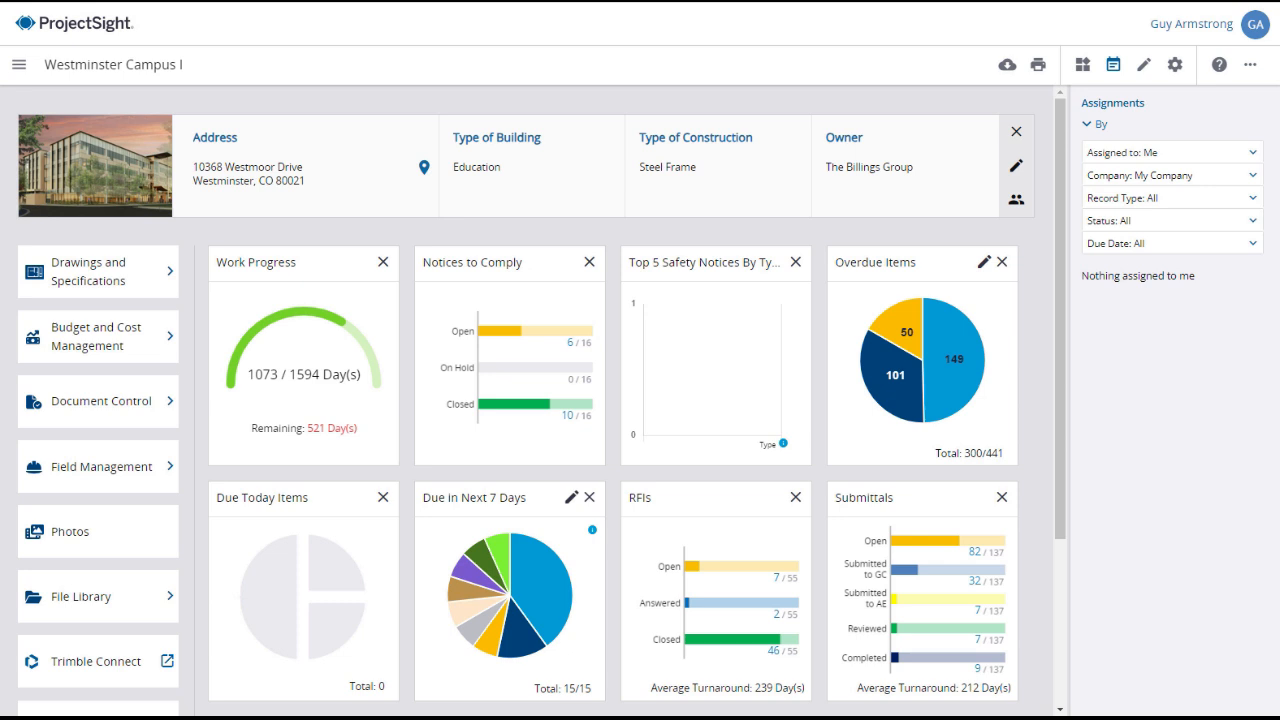
Open the General Invoices list in the project's Budget and Cost Management area
click(91, 344)
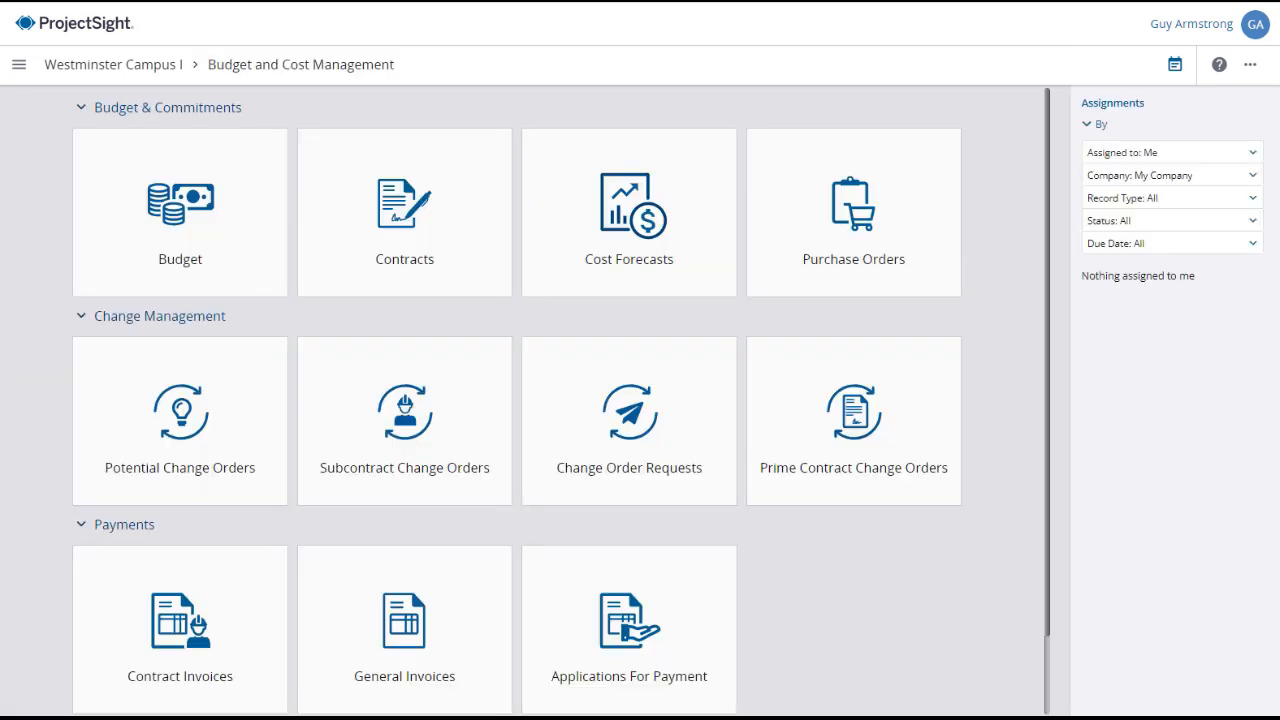
click(397, 626)
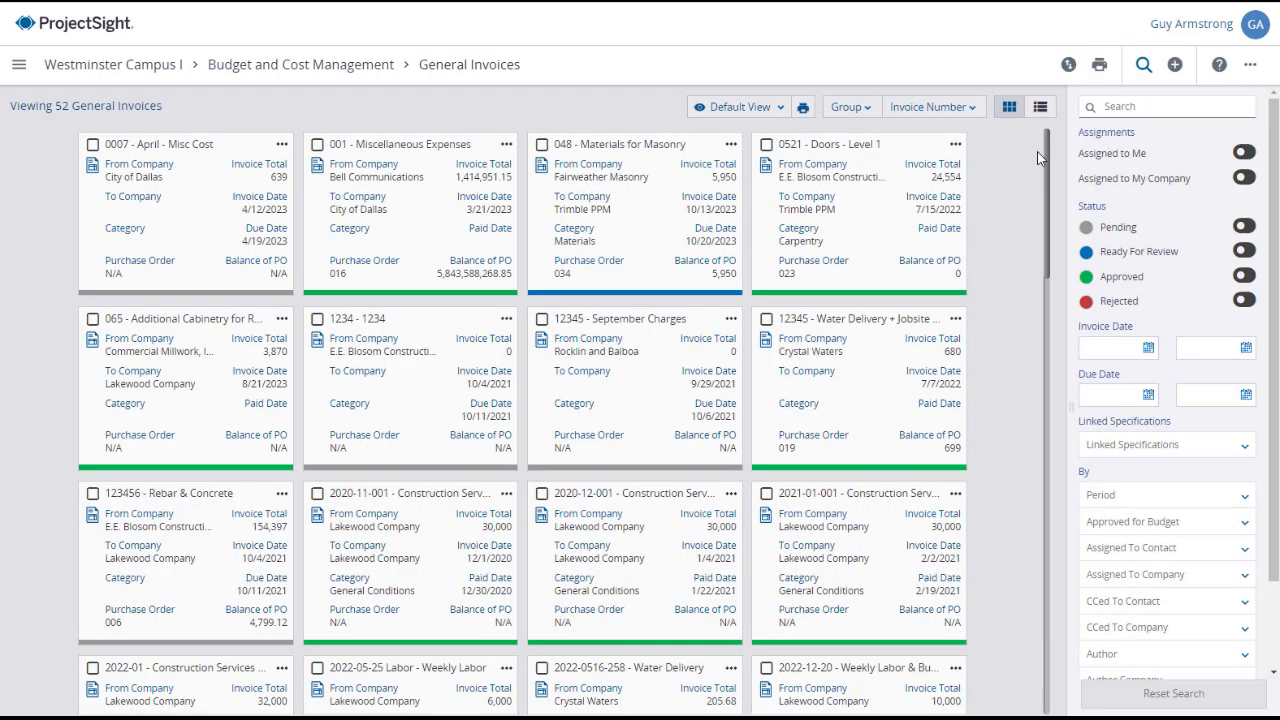
Review the sorting, grouping and saved-view options available for the General Invoices list
click(971, 108)
scroll(983, 260, up, 3)
click(848, 107)
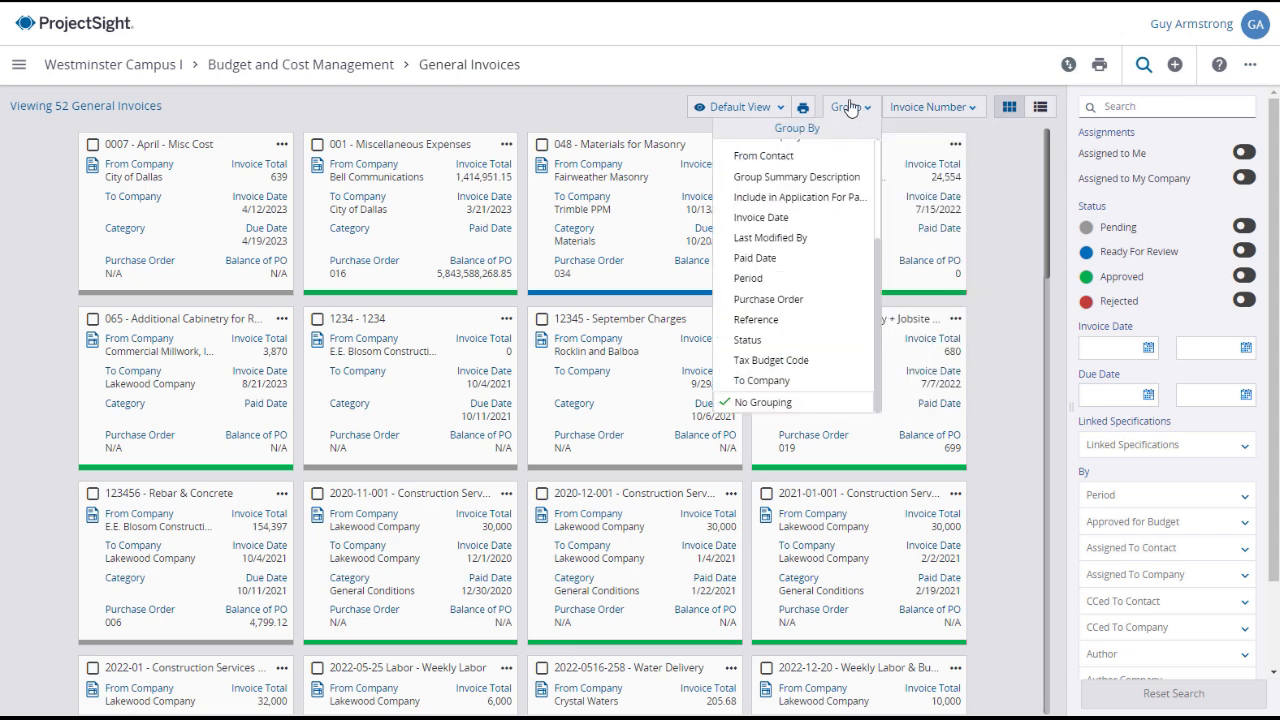
drag(879, 260, 879, 308)
click(744, 110)
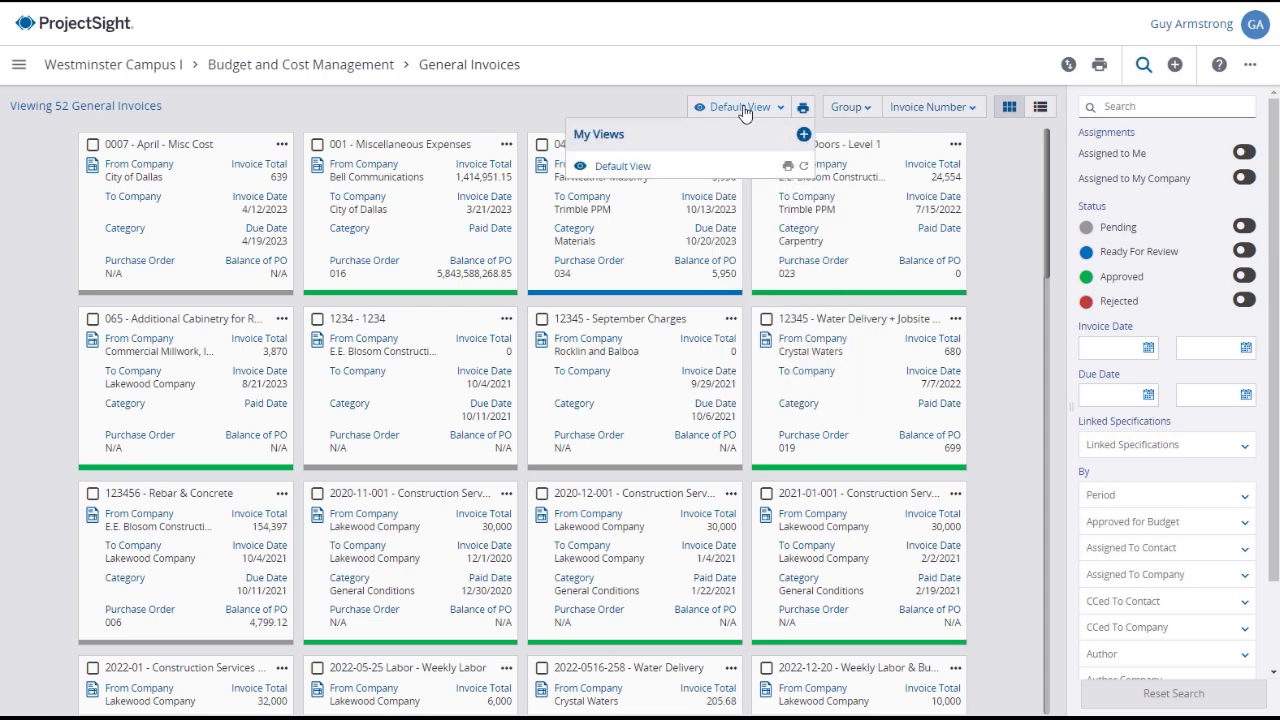
click(660, 111)
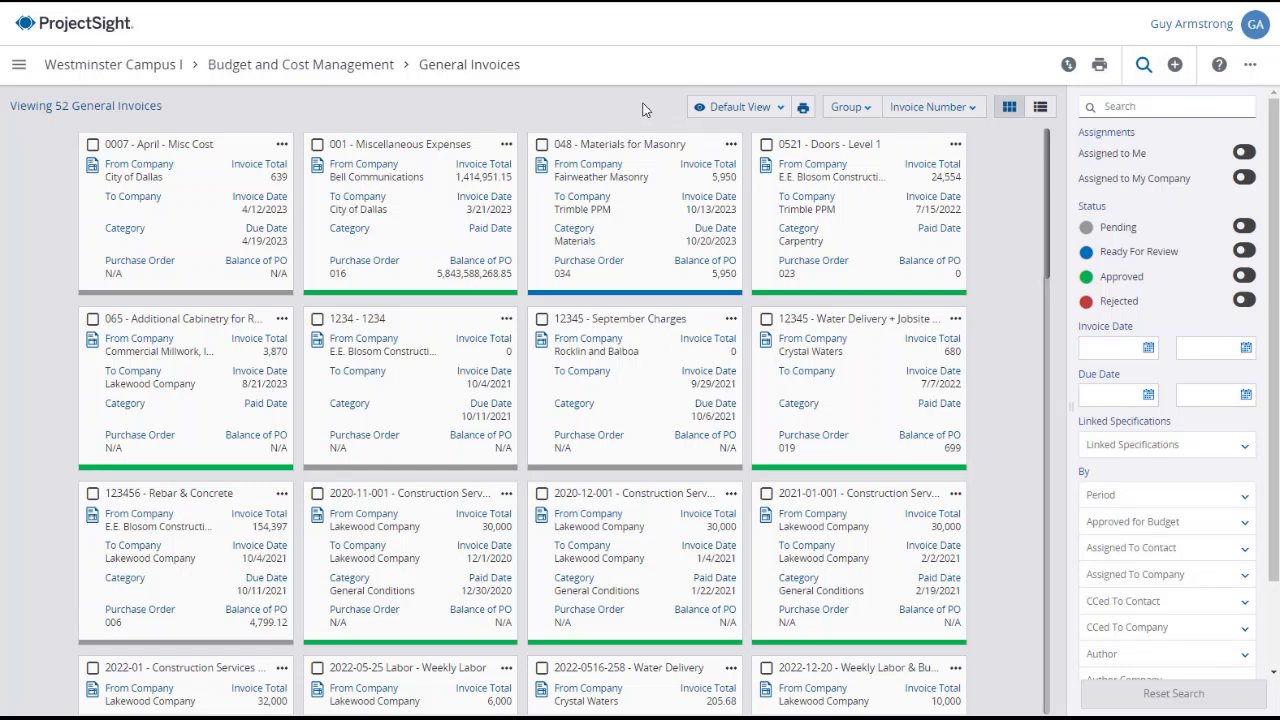
Open the Rebar & Concrete invoice and review its contact details and tax sections
click(205, 567)
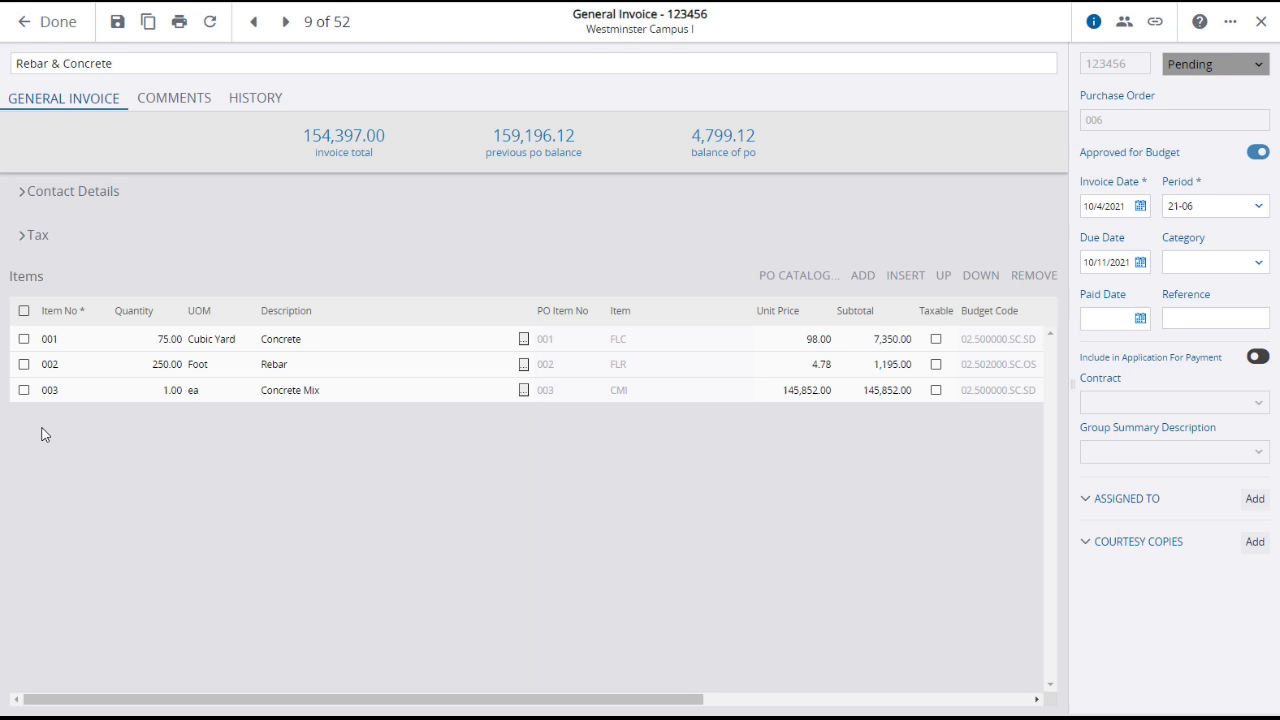
click(19, 200)
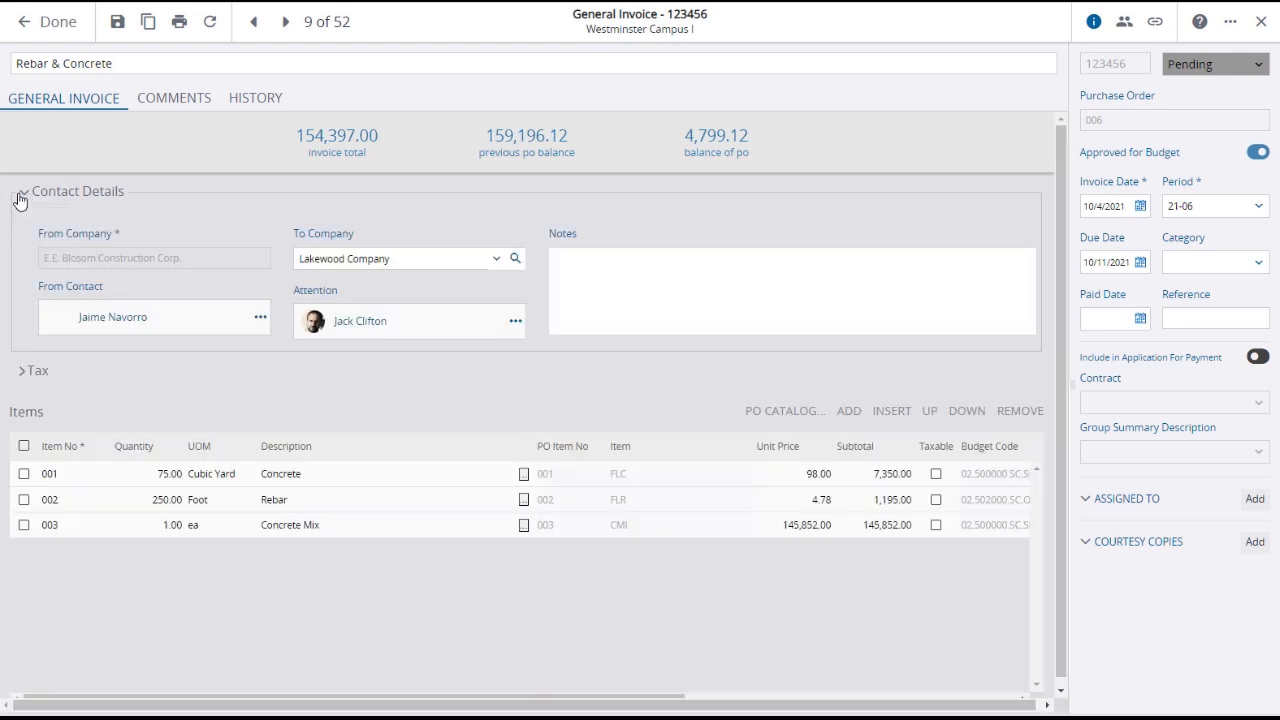
click(20, 378)
click(20, 378)
click(22, 192)
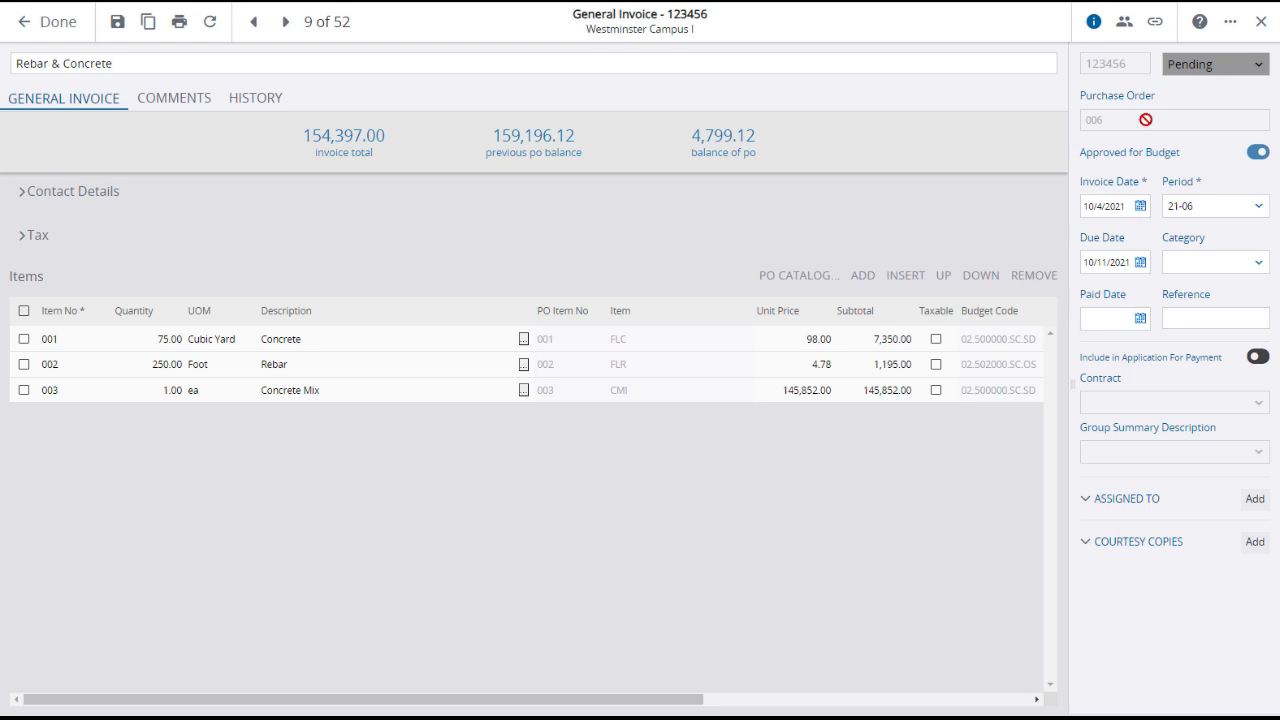
Set the invoice status to Ready For Review and assign a contact to it with a due date of 10/25/2023
click(1263, 70)
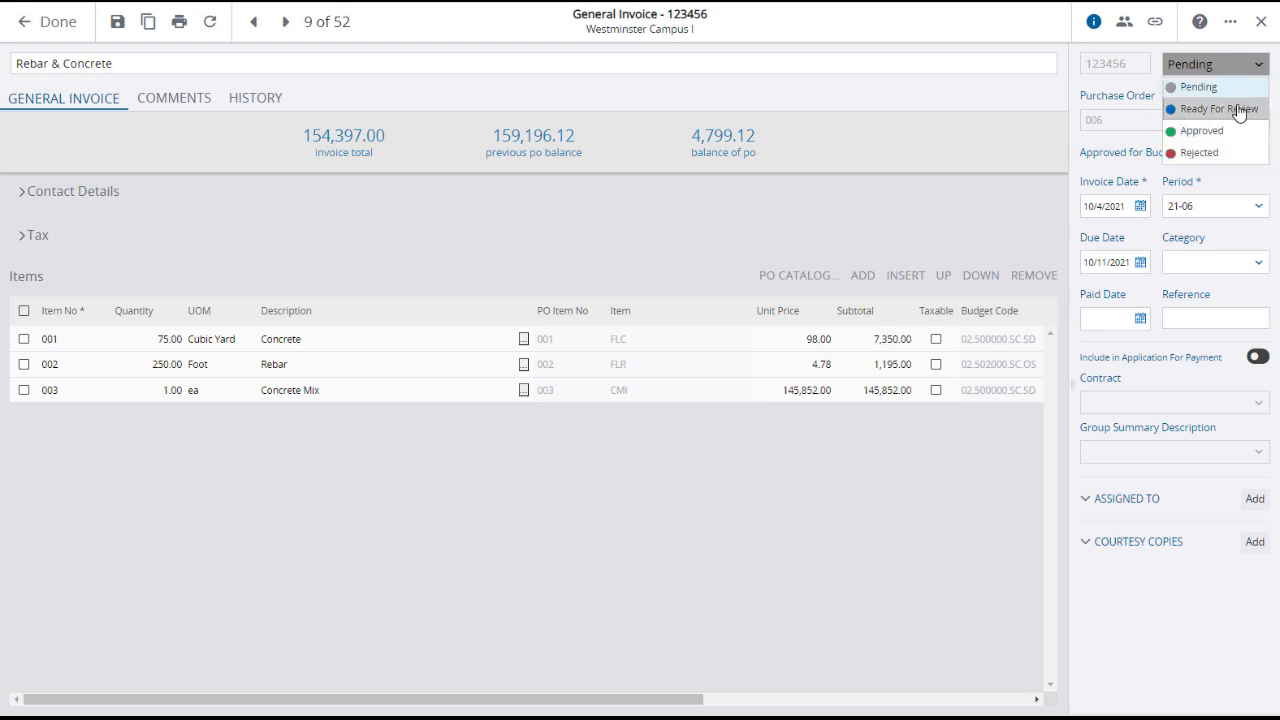
click(1238, 112)
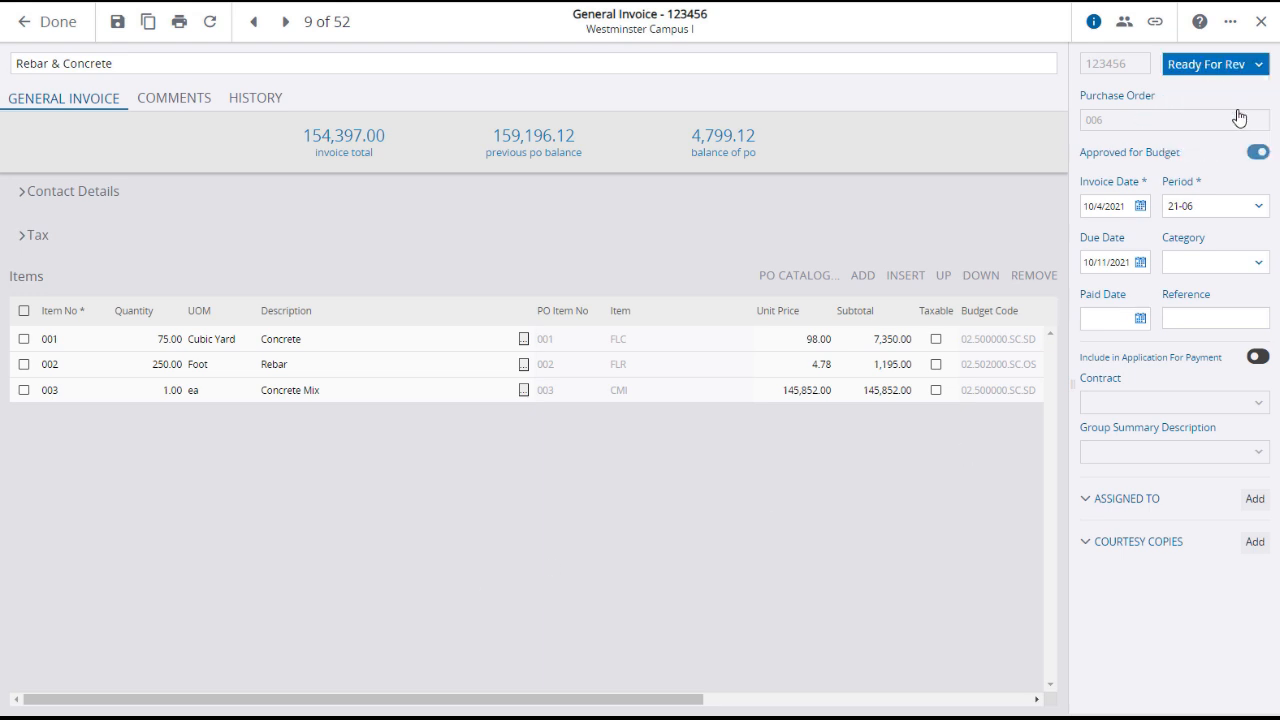
click(1255, 500)
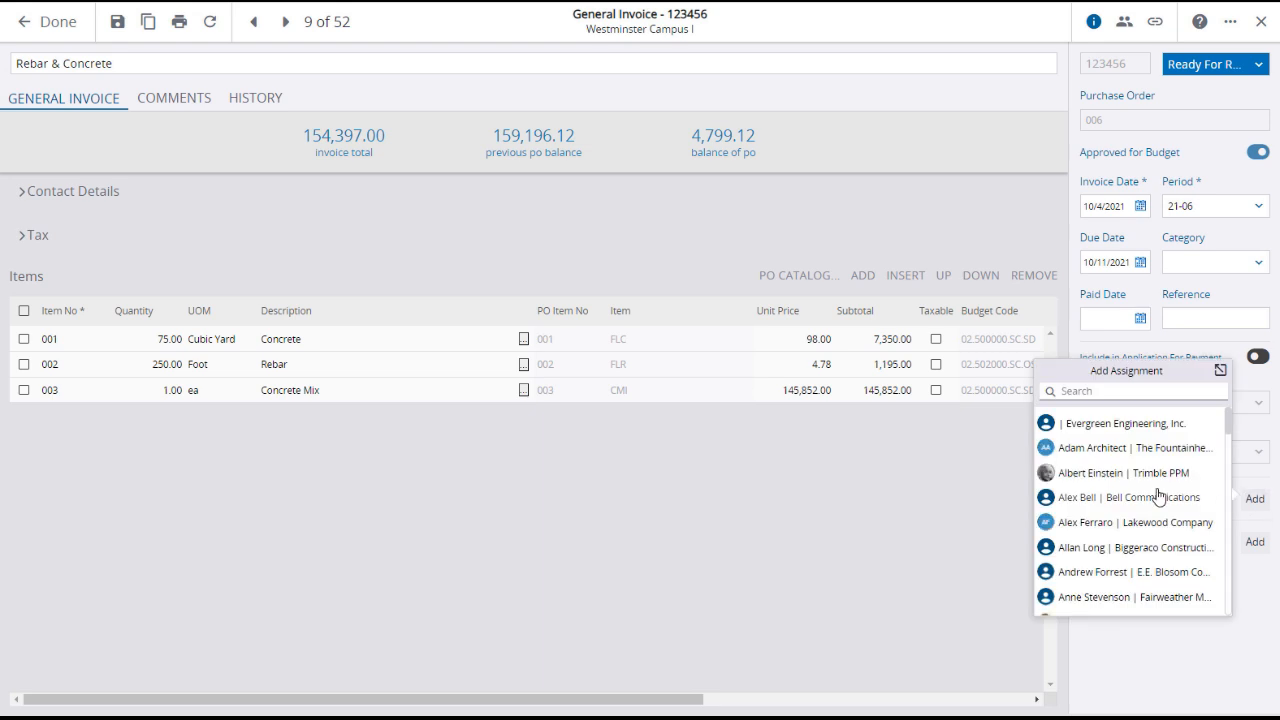
scroll(1157, 494, down, 3)
click(1105, 504)
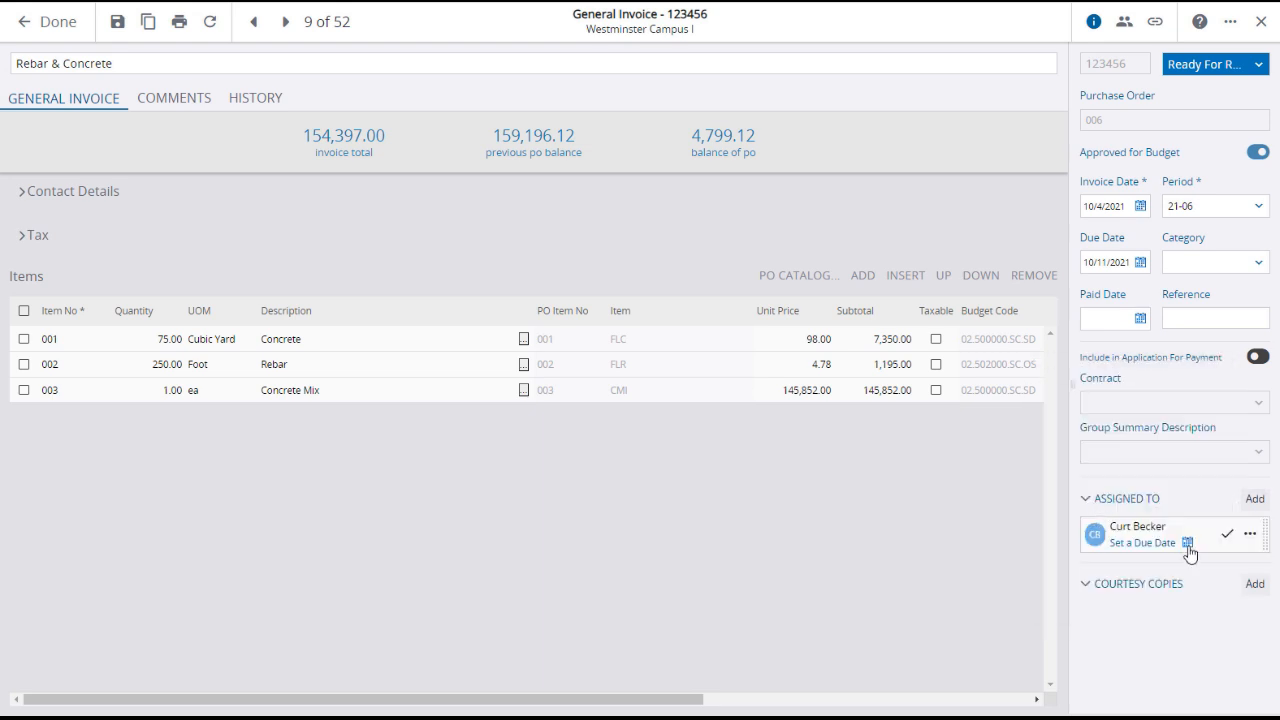
click(1187, 545)
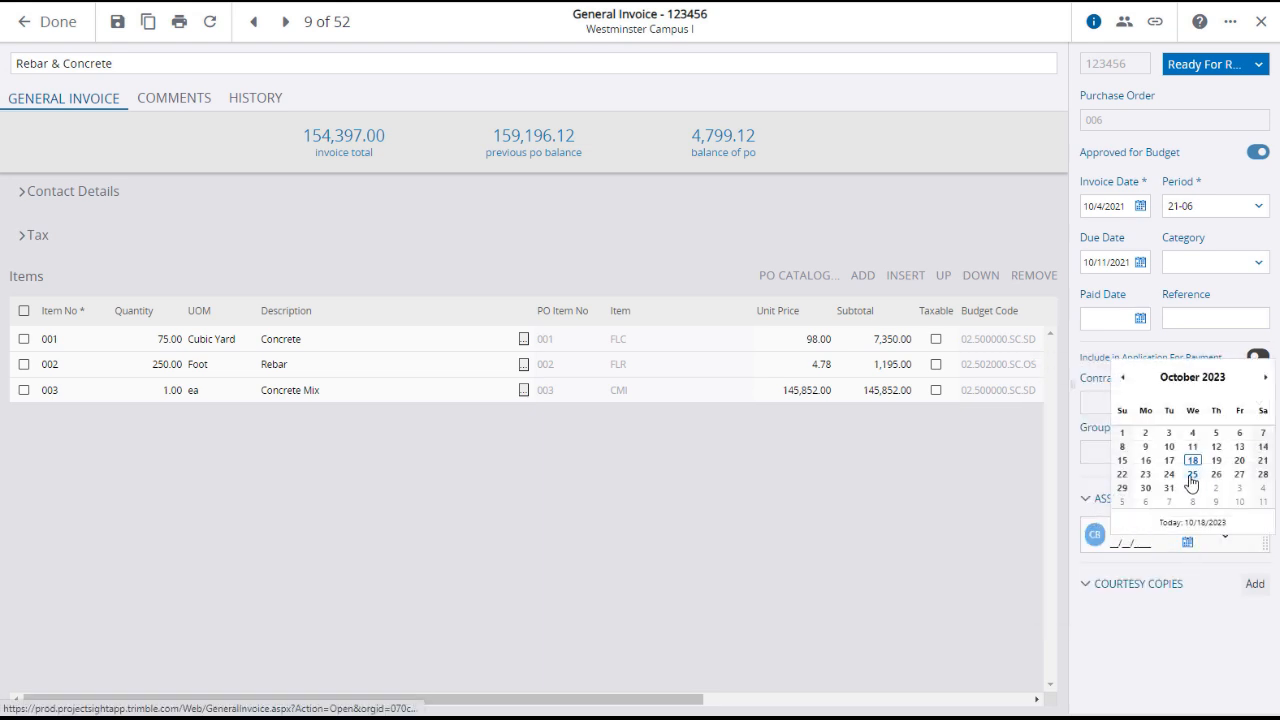
click(1192, 476)
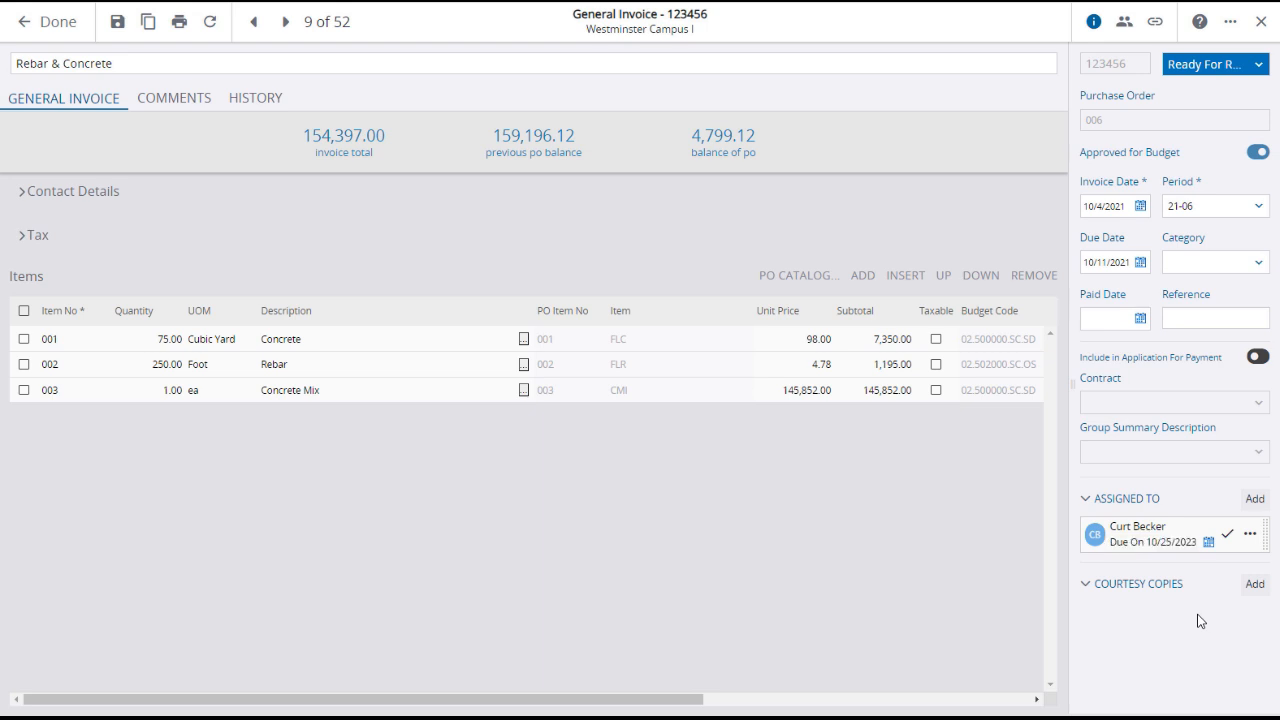
Review the invoice's comments and history, and save and close the invoice
click(176, 104)
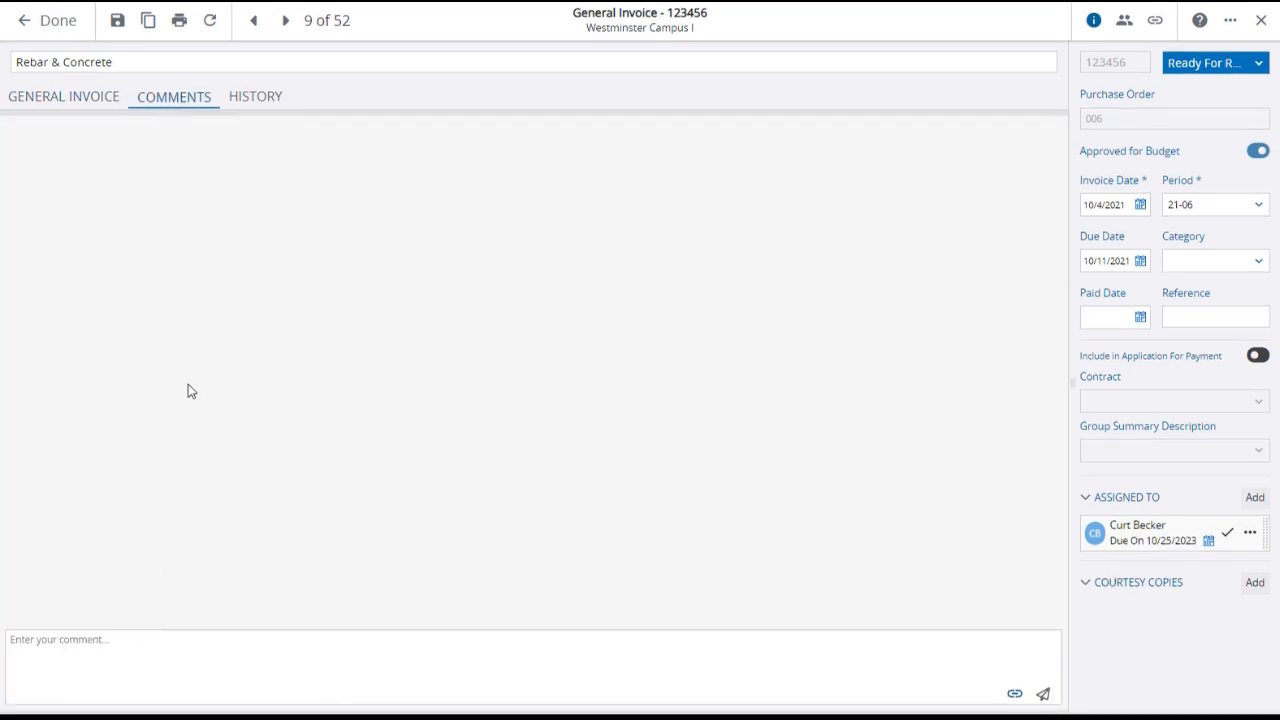
click(257, 100)
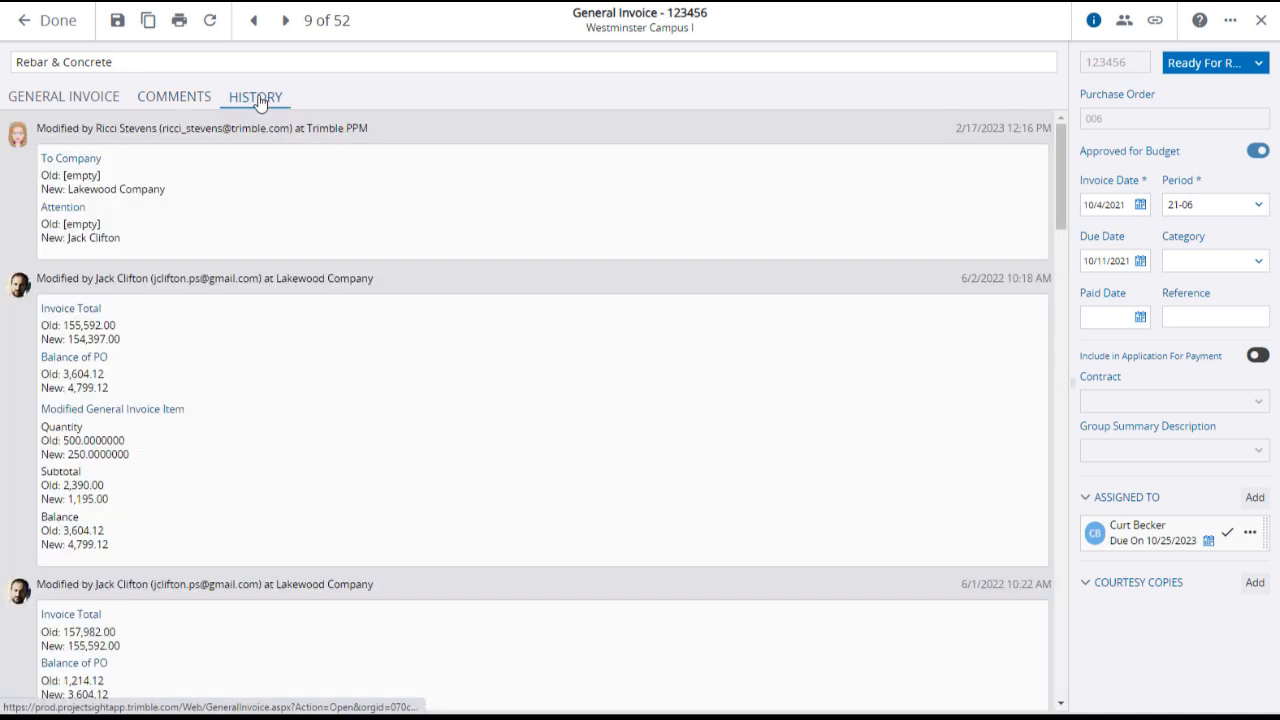
click(58, 100)
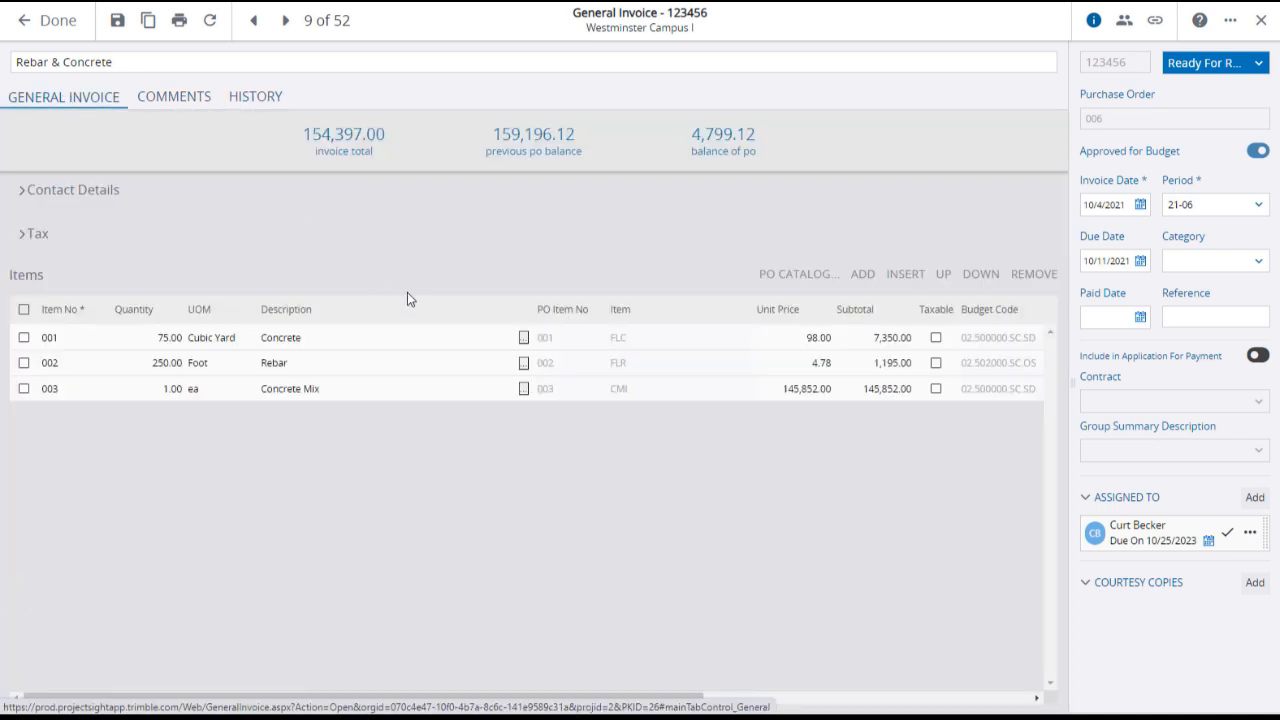
click(117, 20)
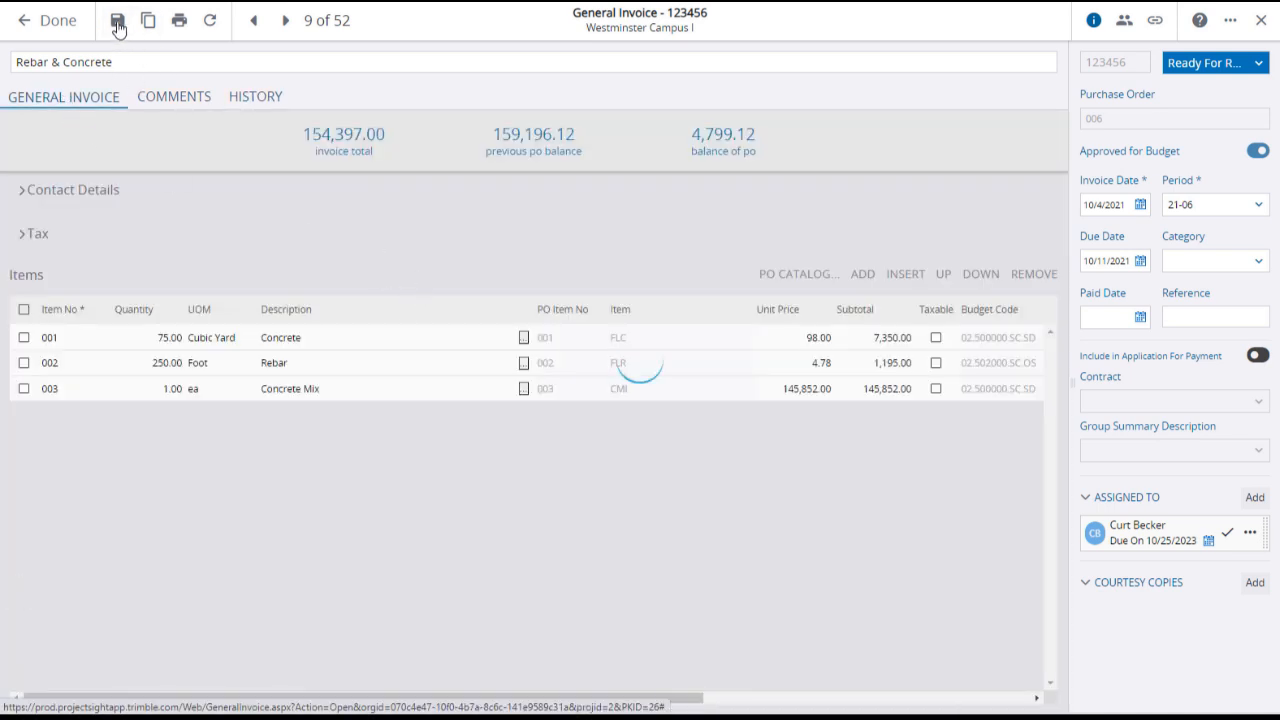
click(62, 22)
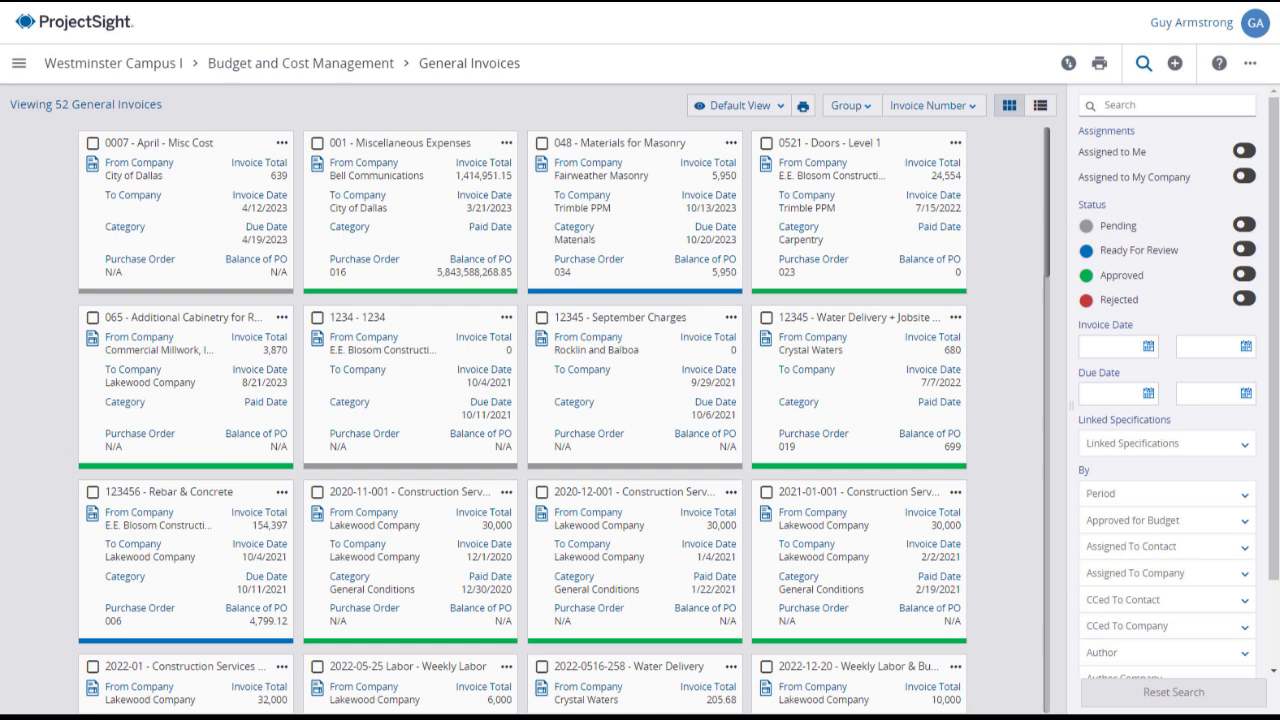
Start a new general invoice from Dug Construction with invoice number 050 and period 23-10
click(1176, 66)
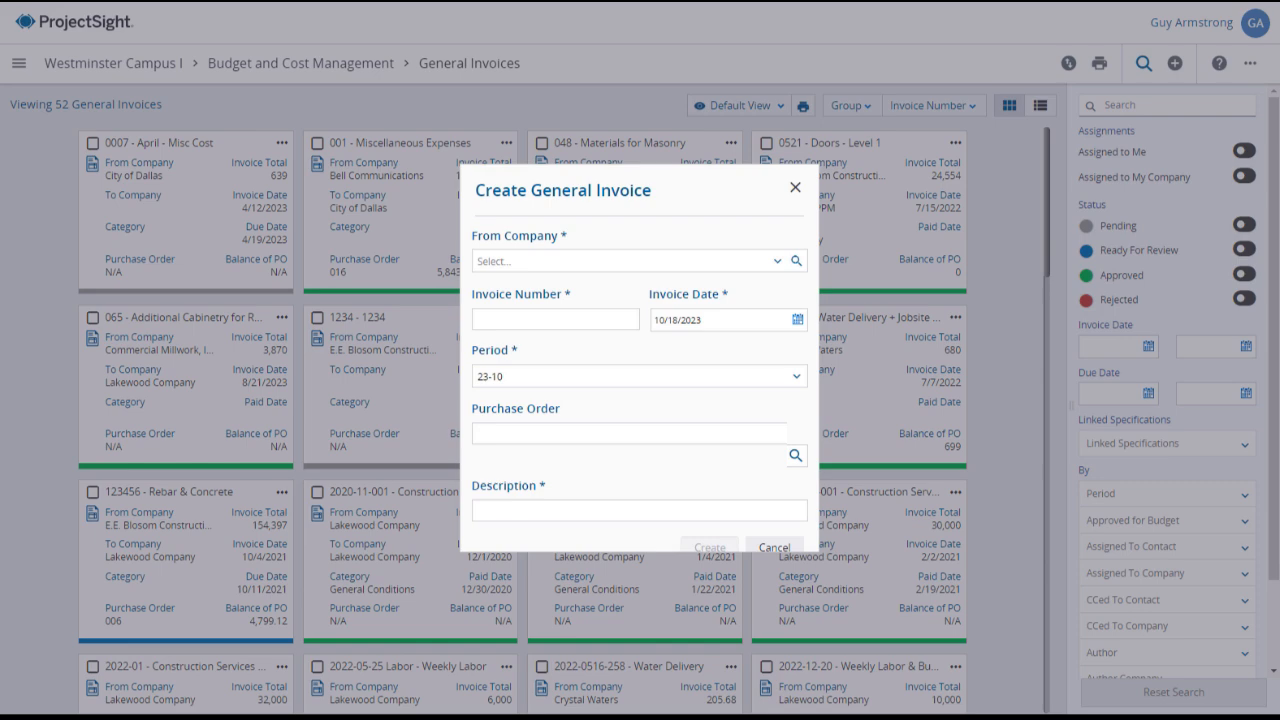
click(779, 264)
drag(800, 301, 800, 328)
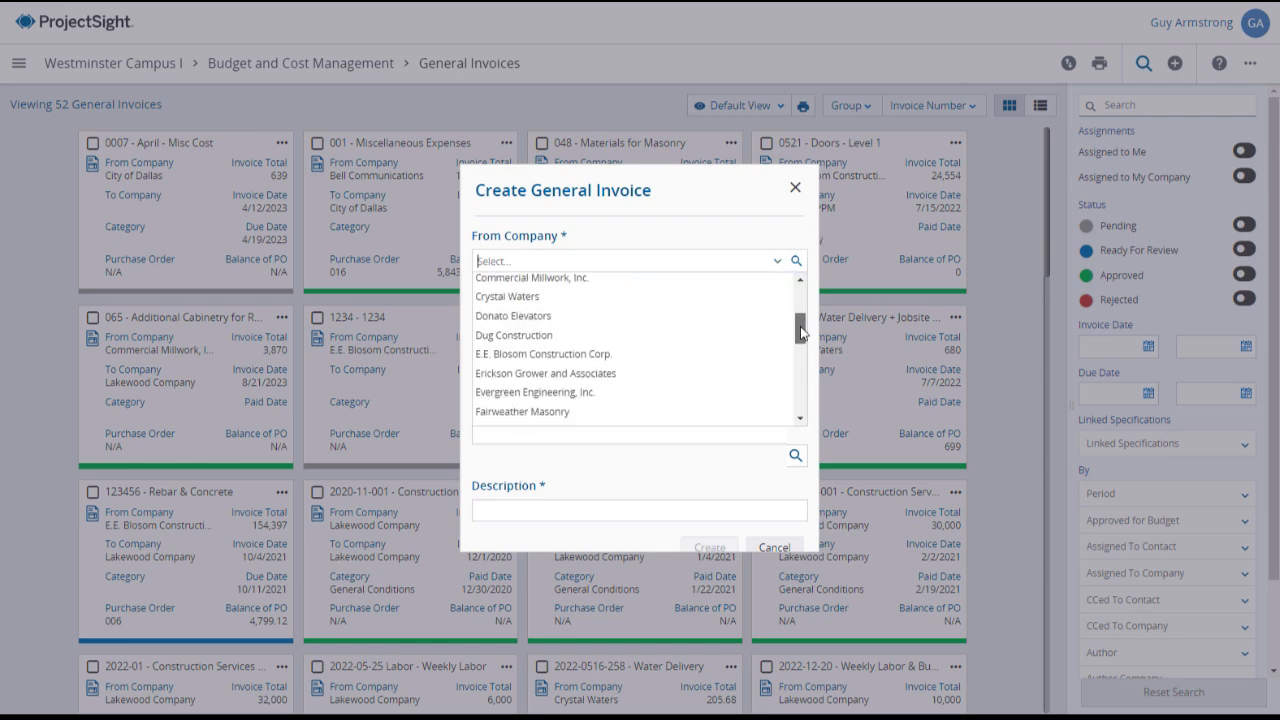
click(685, 338)
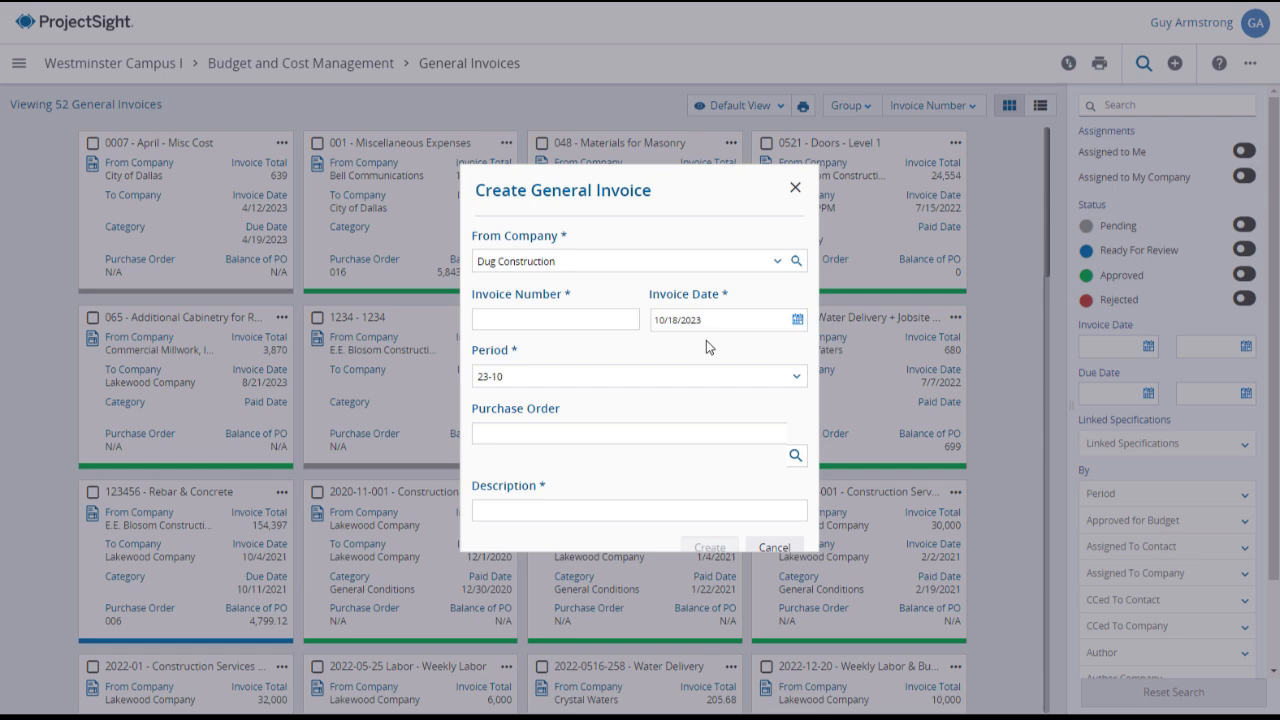
click(599, 320)
text(050)
click(798, 379)
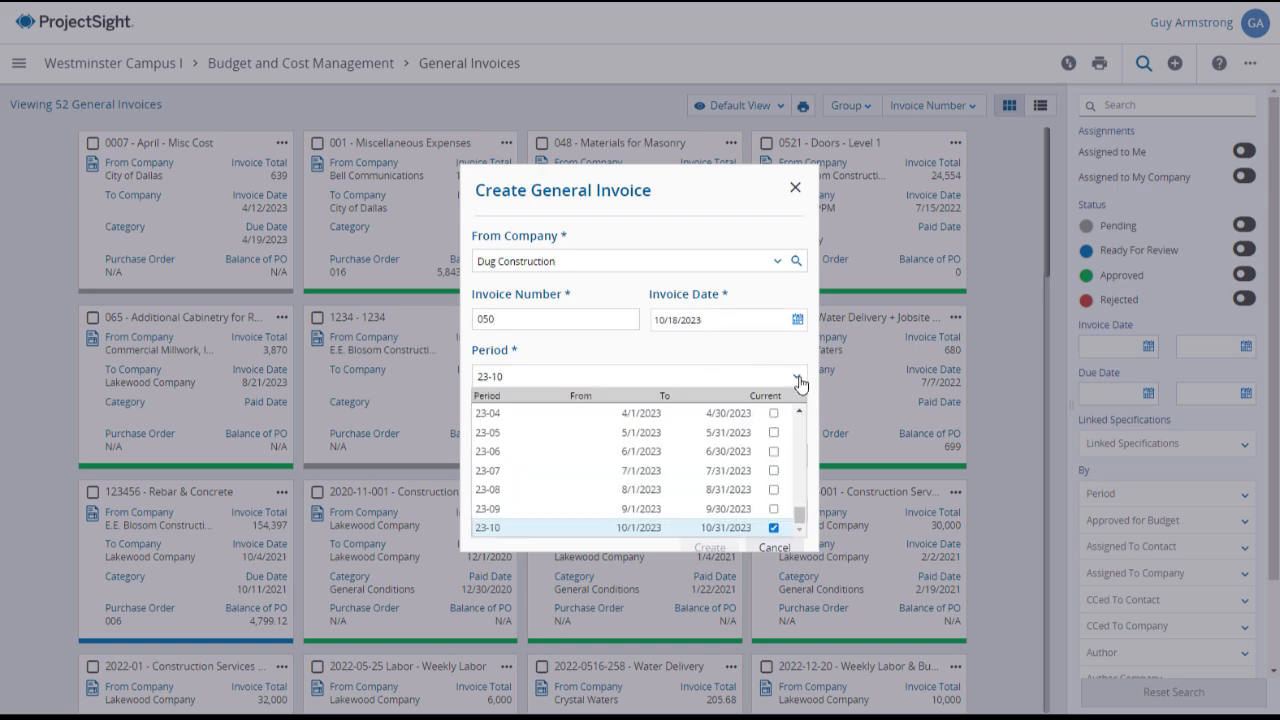
click(774, 528)
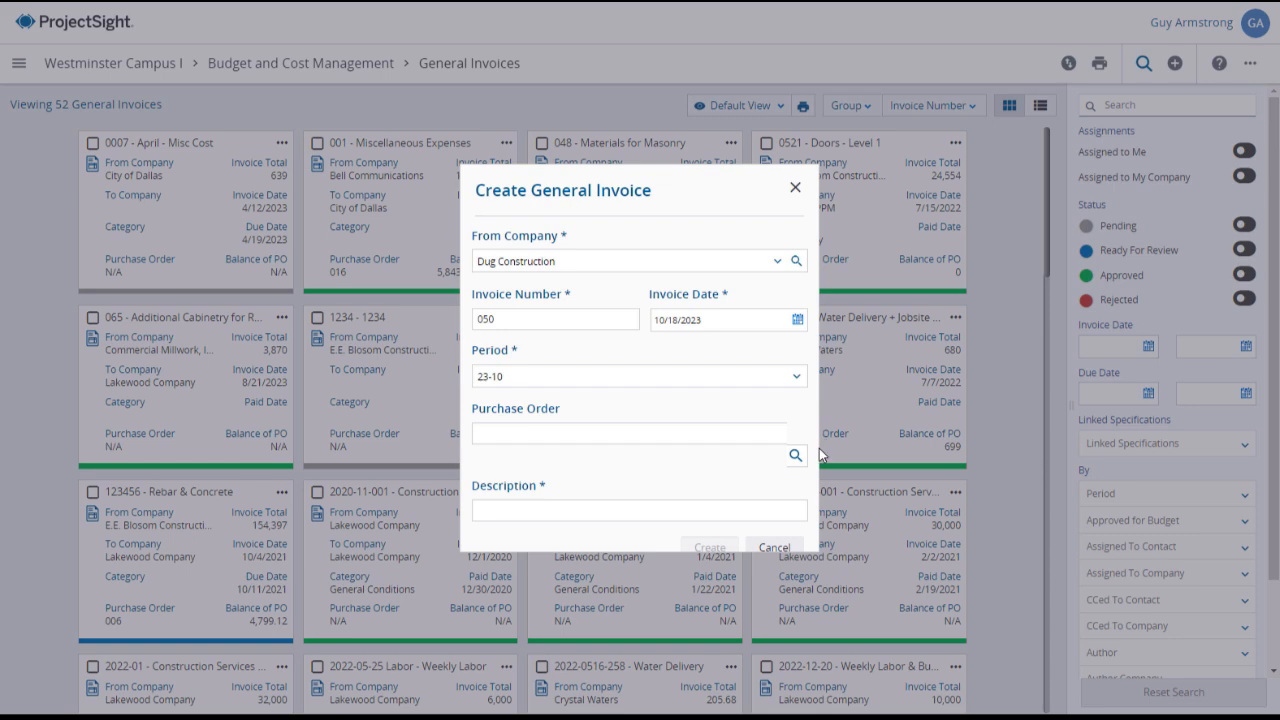
Link the Additional Drywall purchase order to the new invoice and create it
click(795, 456)
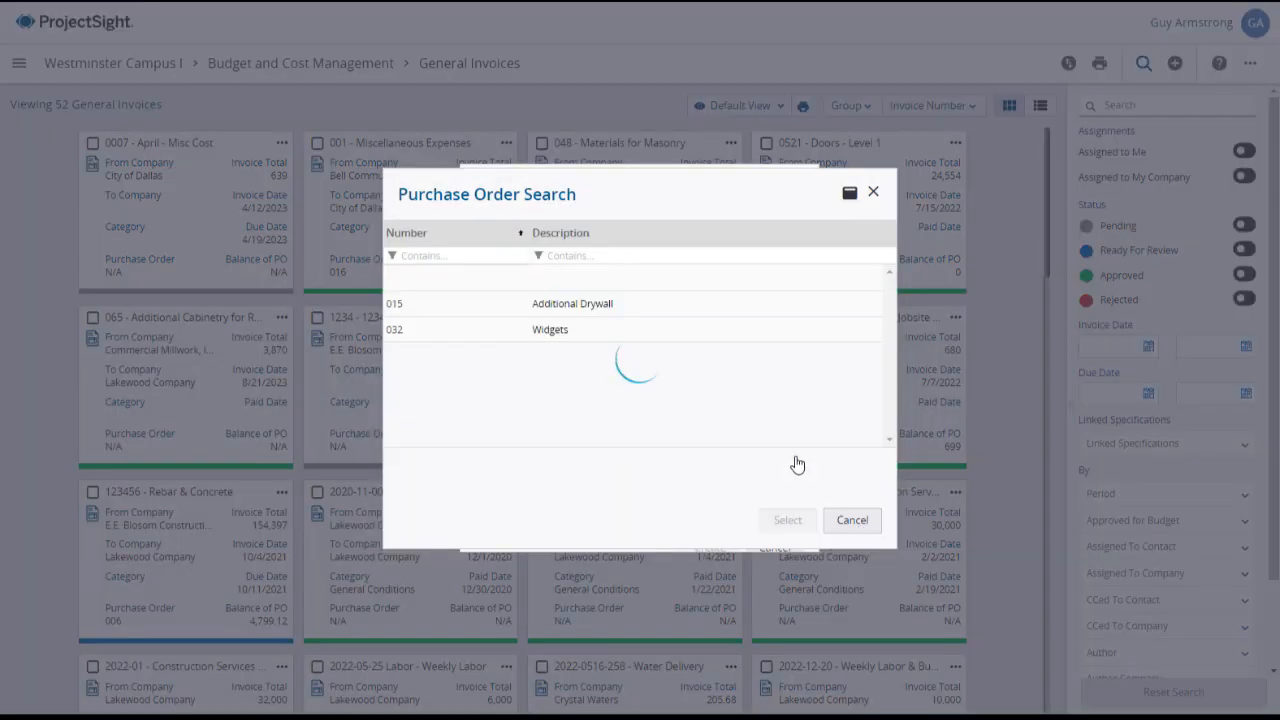
click(565, 314)
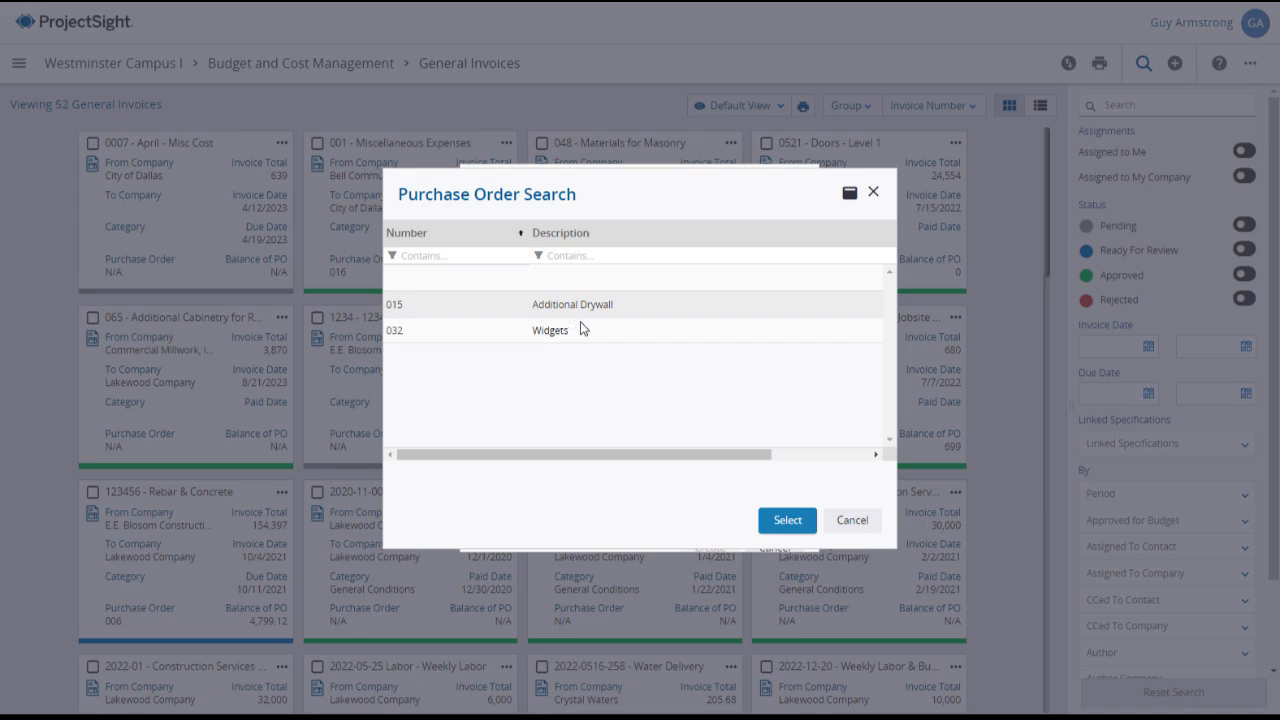
click(773, 524)
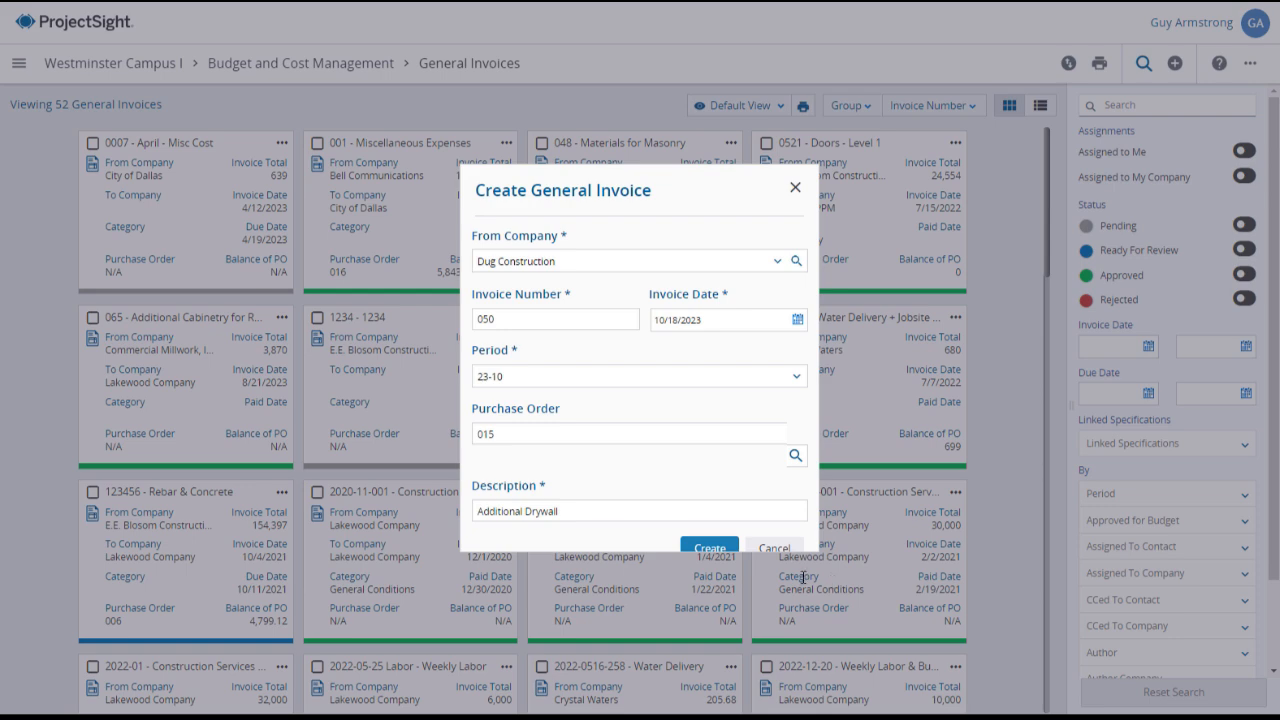
click(710, 549)
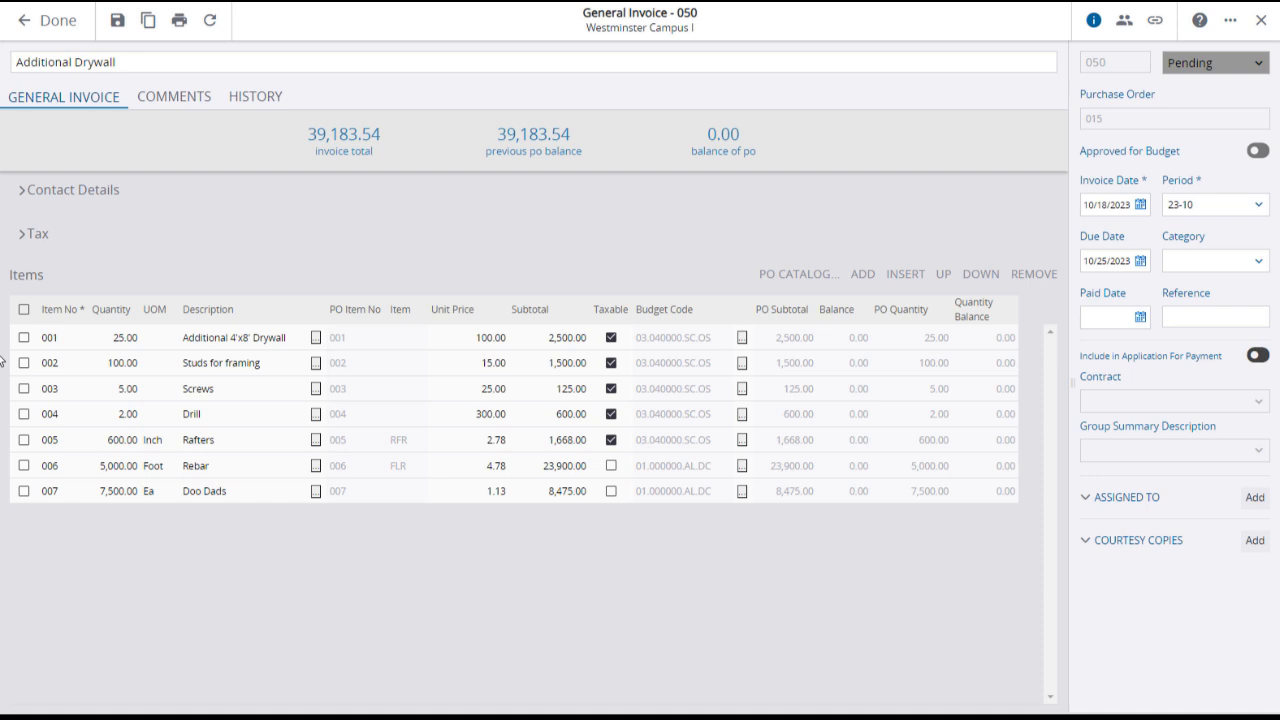
Set the item quantities to 15 for Additional 4'x8' Drywall, 50 for Studs for framing, 1,000 for Rebar and 2,500 for Doo Dads
click(124, 340)
text(15)
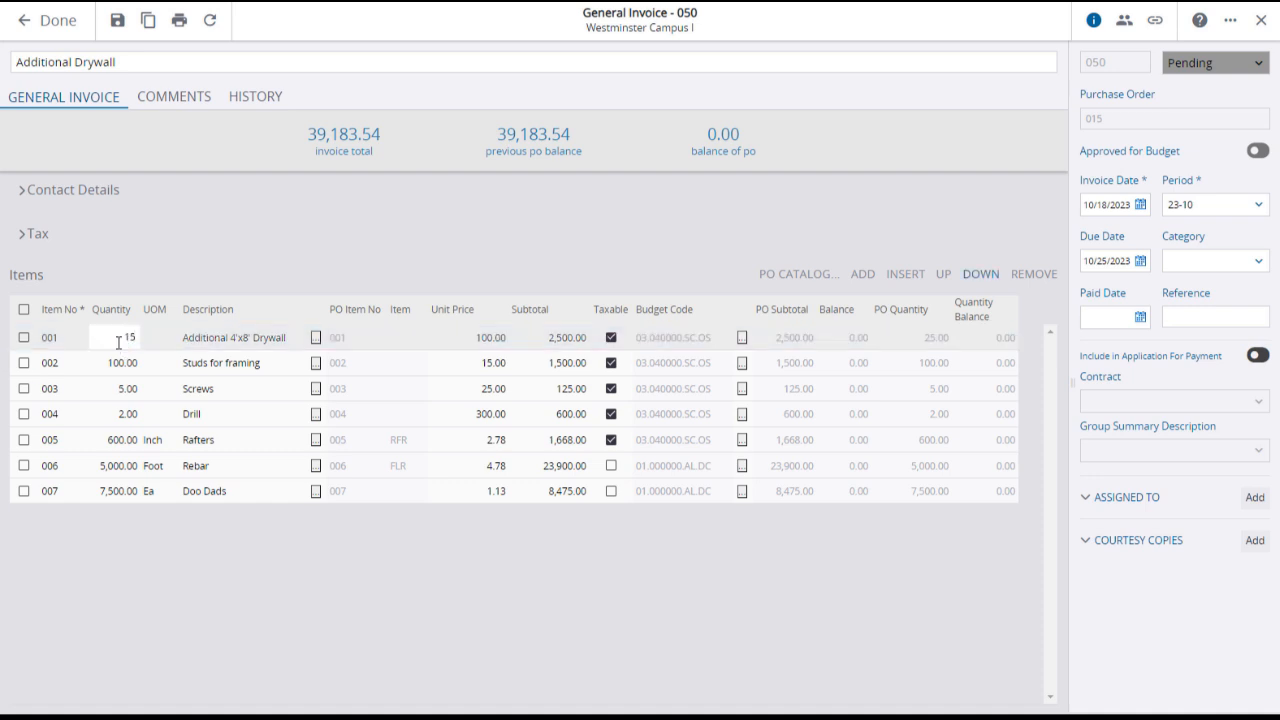
click(123, 366)
text(50)
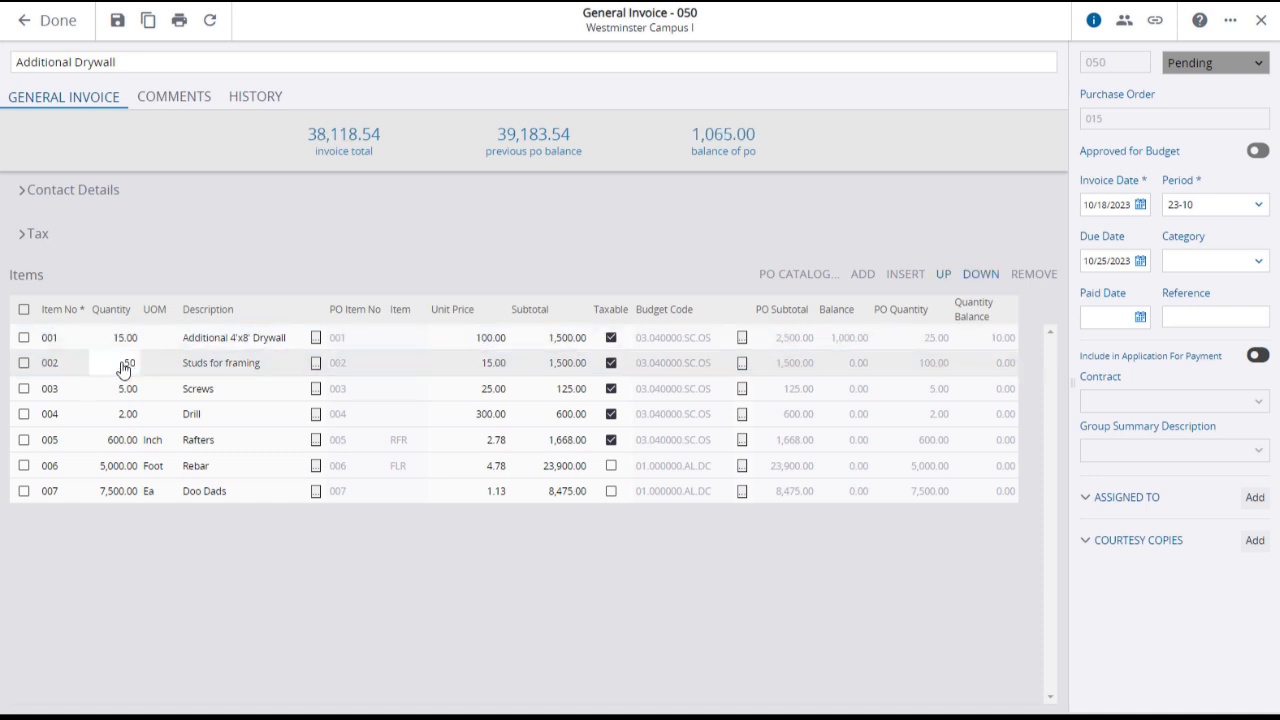
click(100, 388)
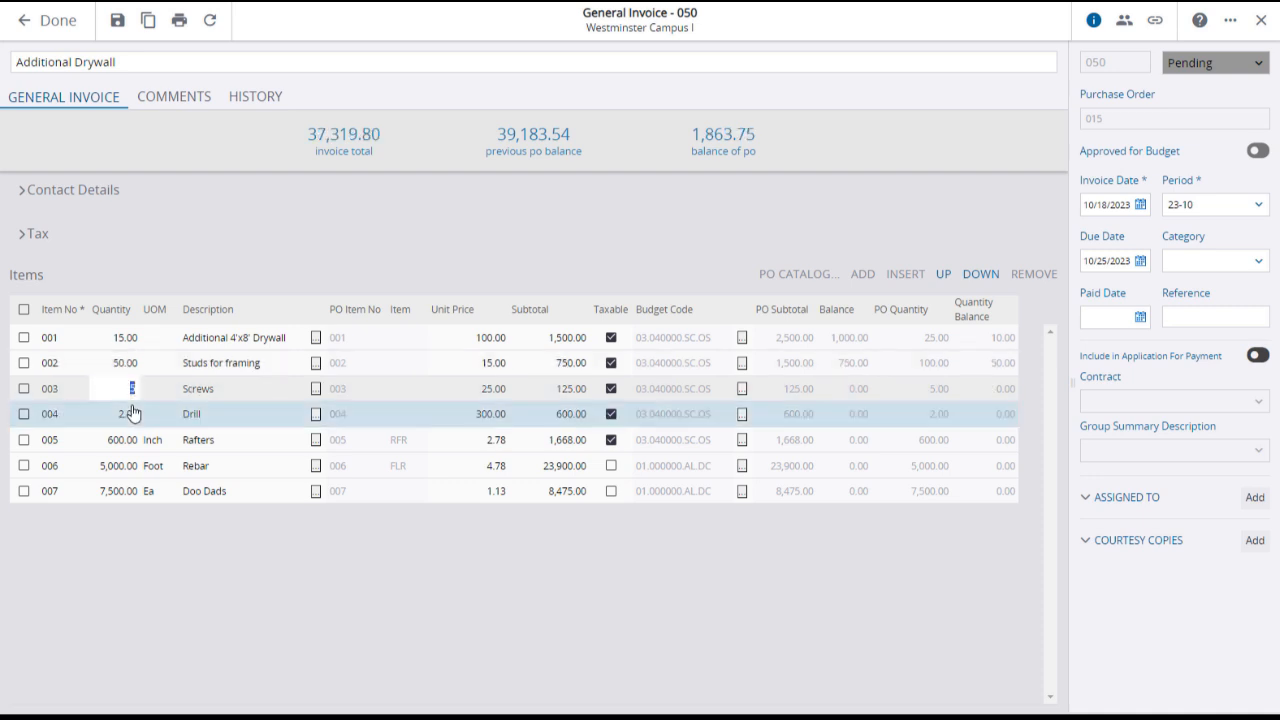
click(124, 470)
text(1000)
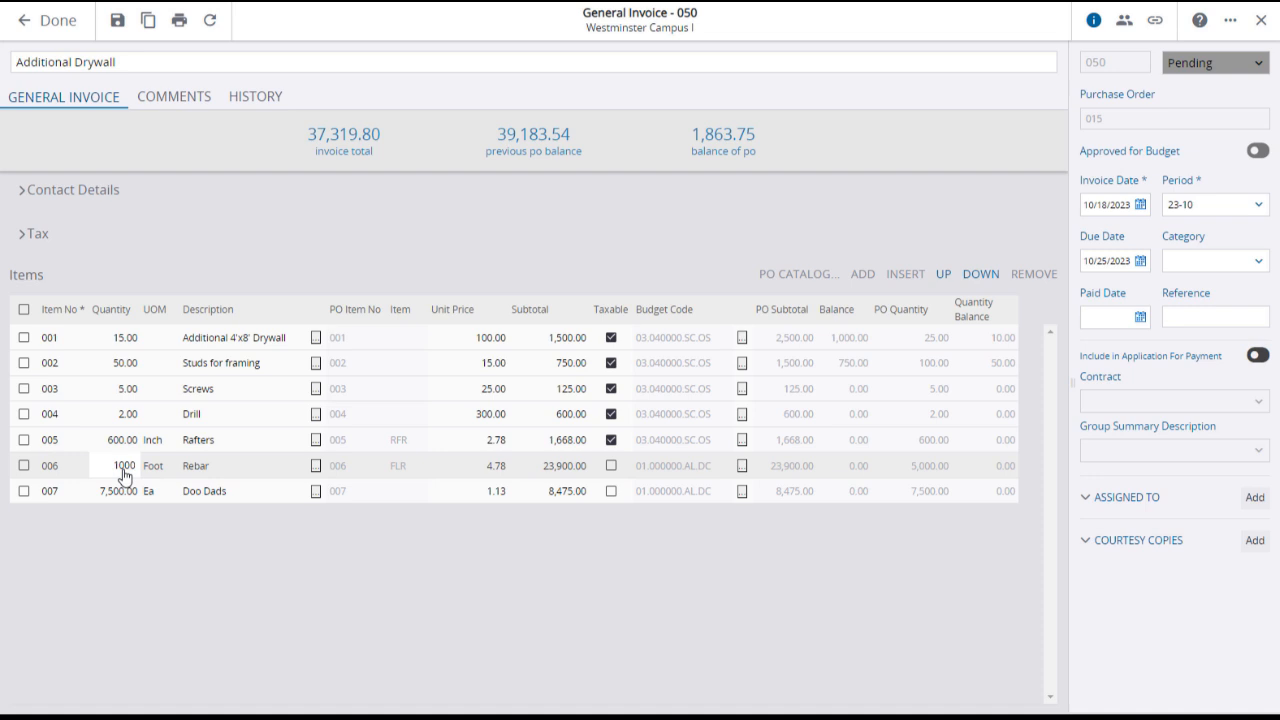
click(125, 493)
text(1,5)
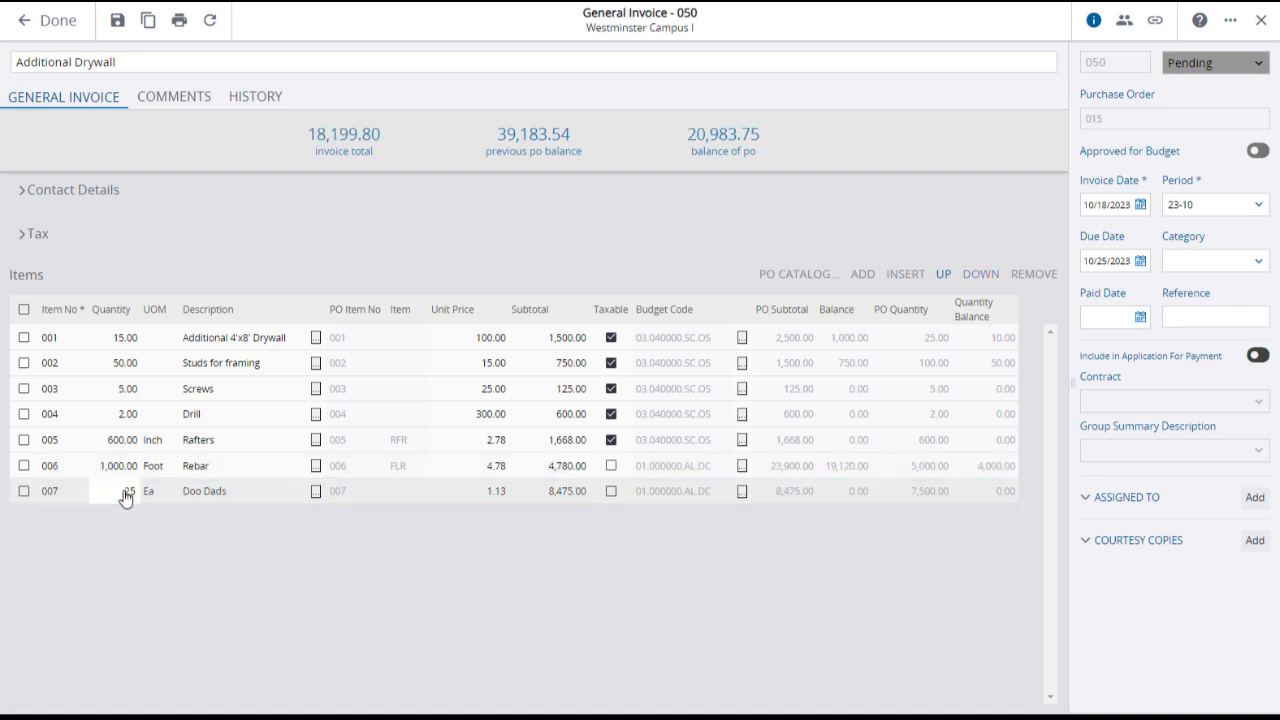
text(00)
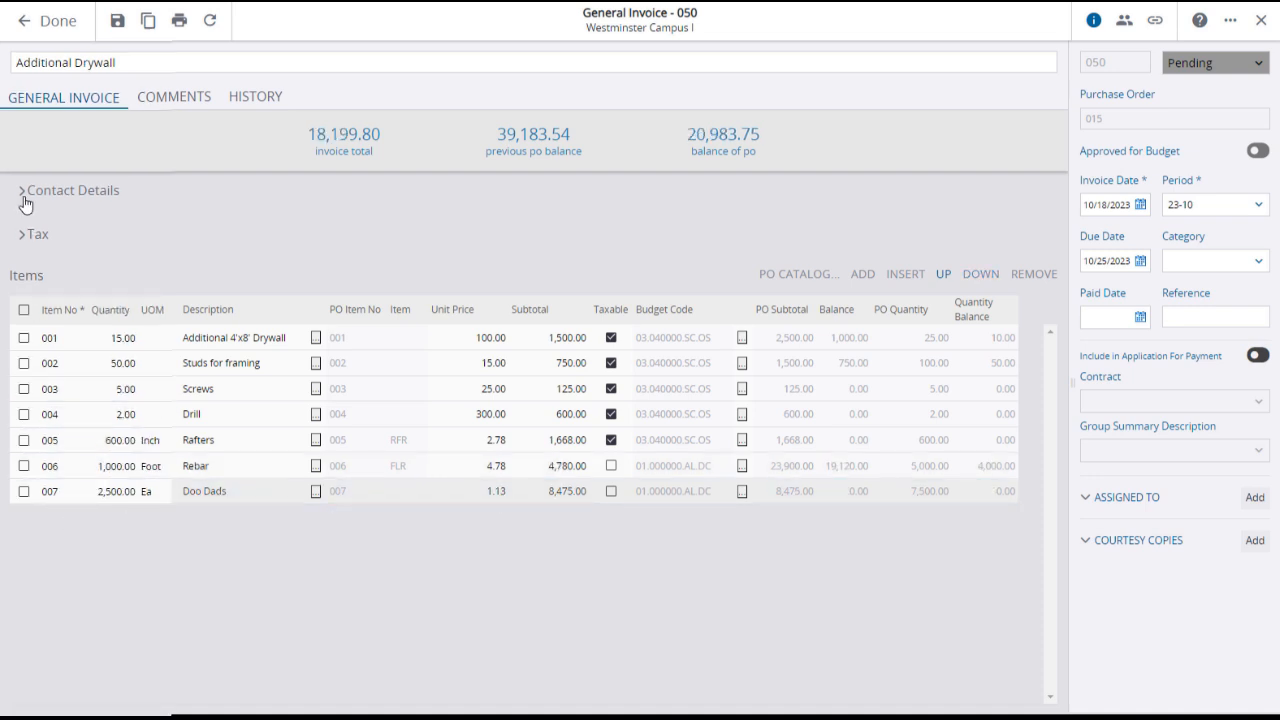
click(23, 192)
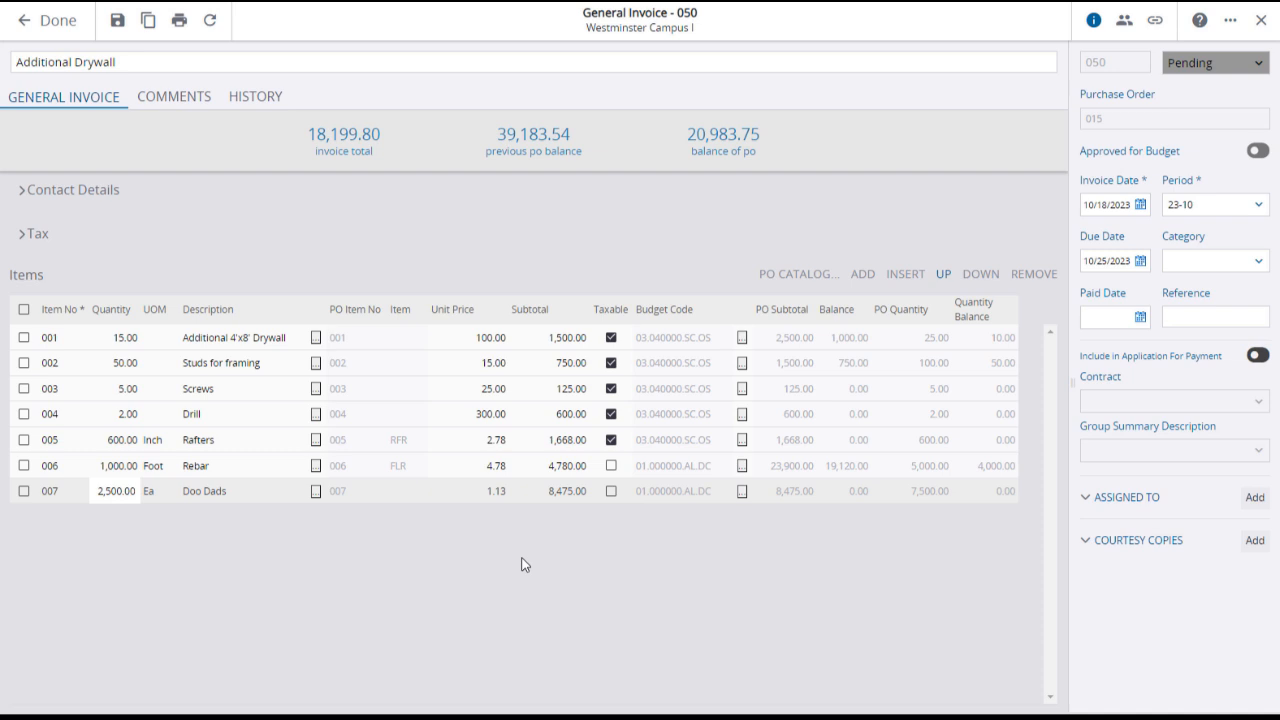
Set the invoice's status to Ready For Review and its category to Materials
click(1259, 66)
click(1240, 109)
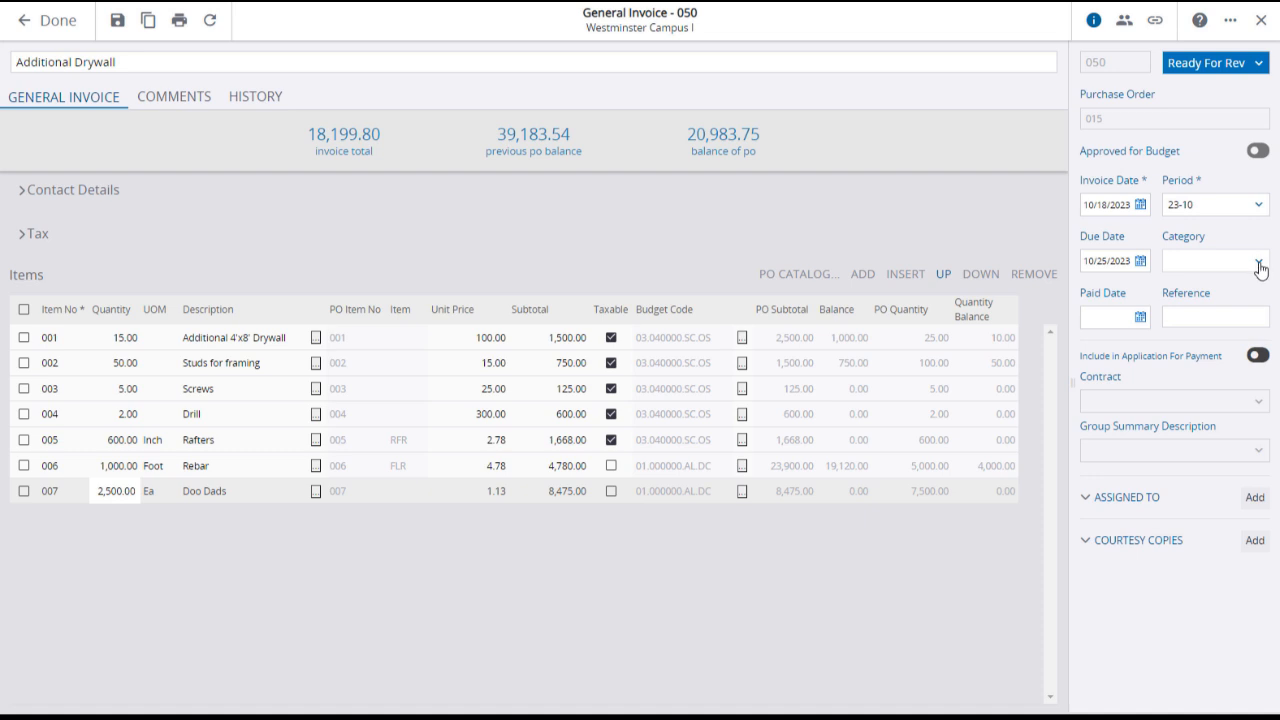
click(1259, 266)
click(1228, 378)
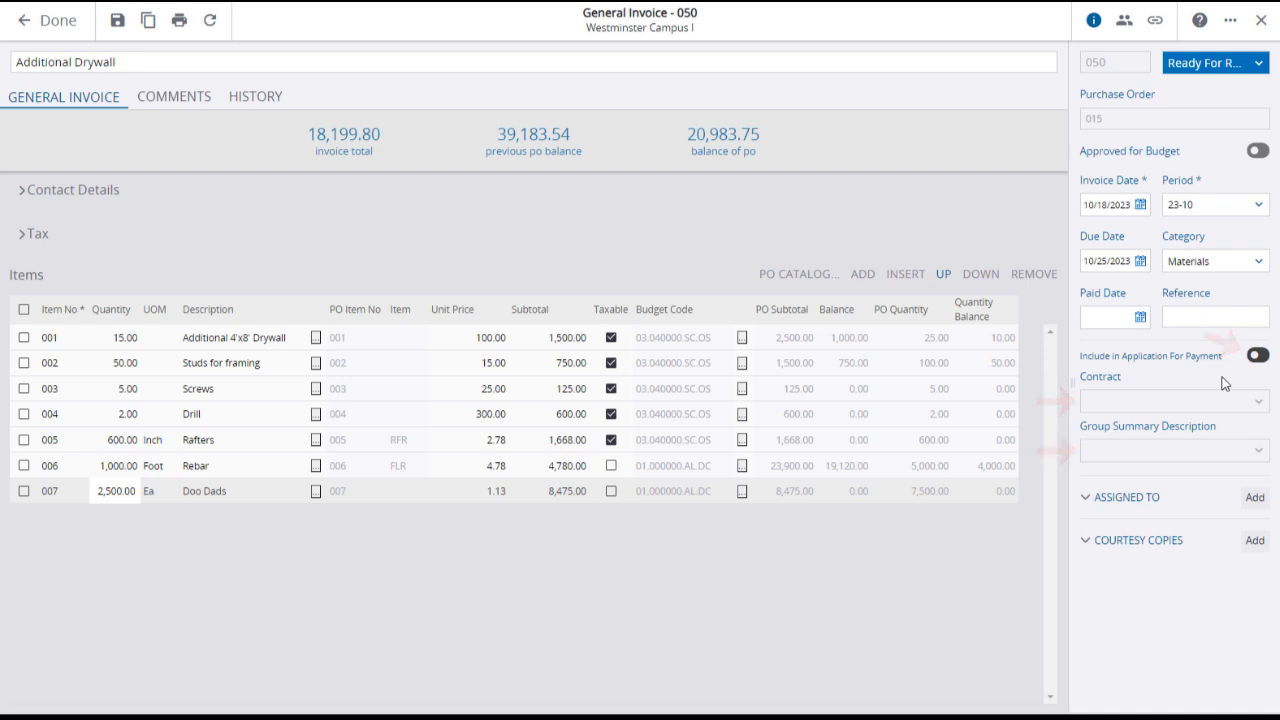
click(1254, 506)
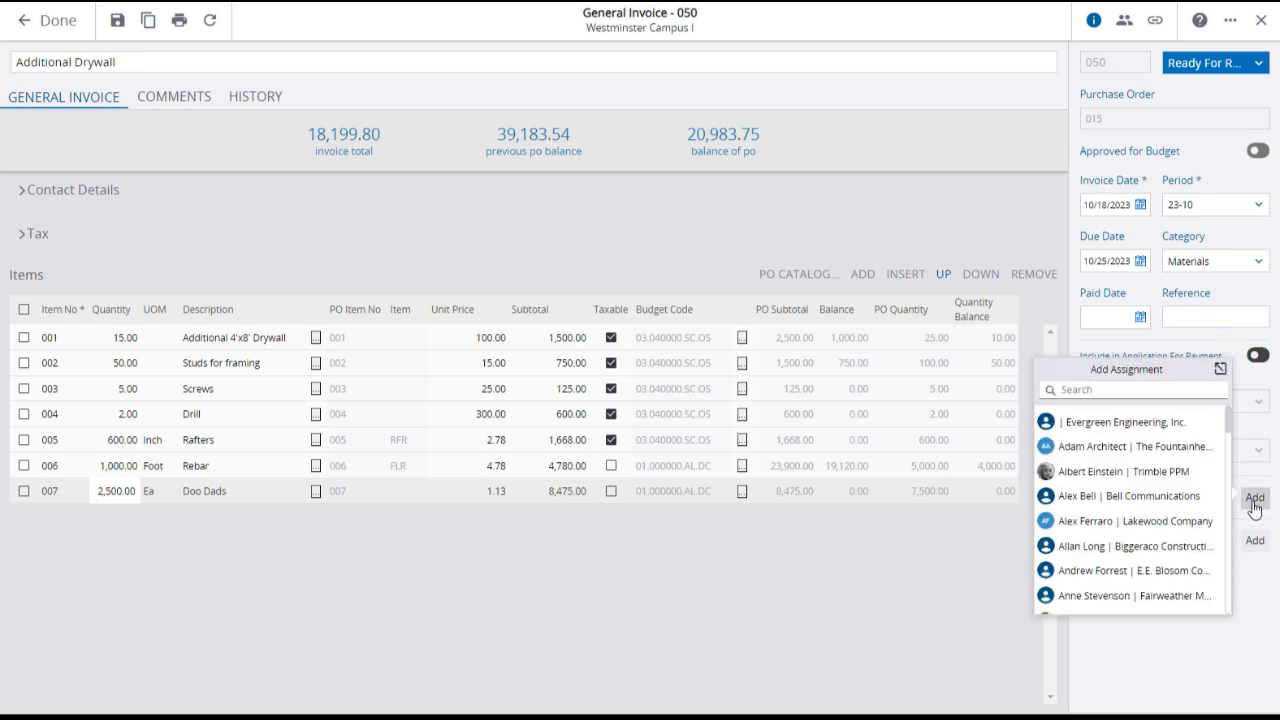
click(1100, 571)
click(1187, 541)
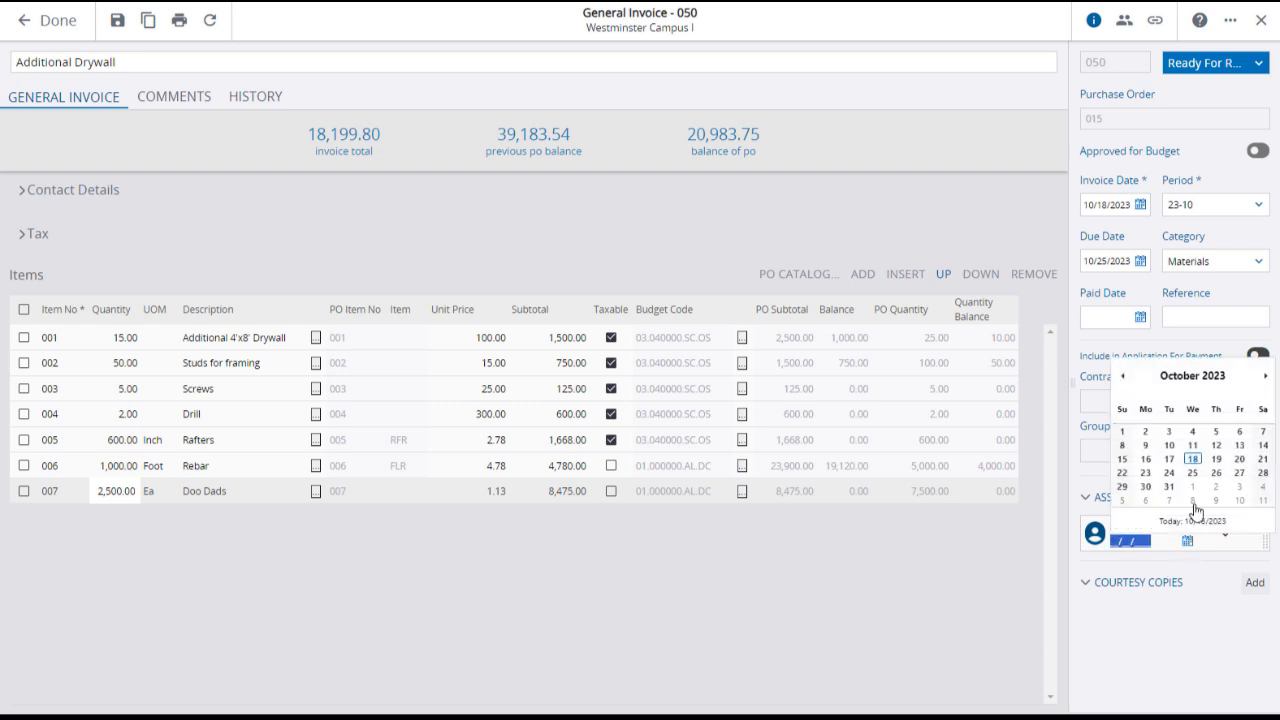
click(1194, 474)
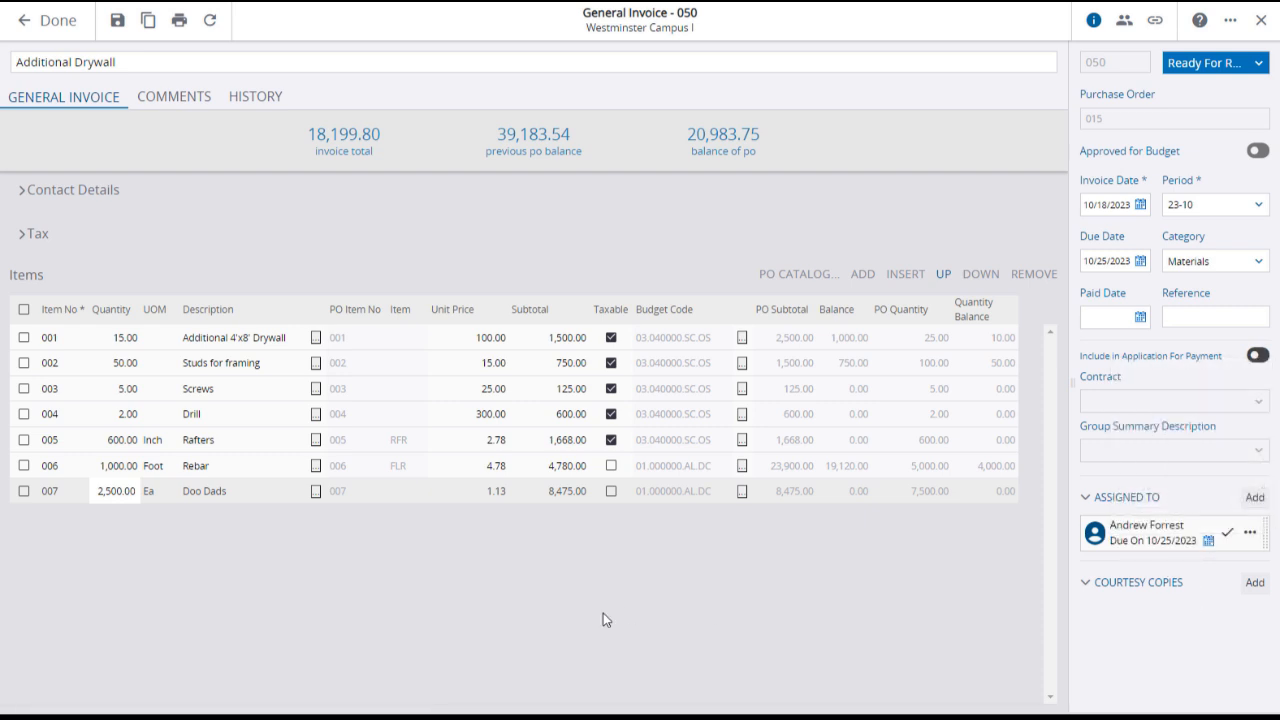
click(115, 30)
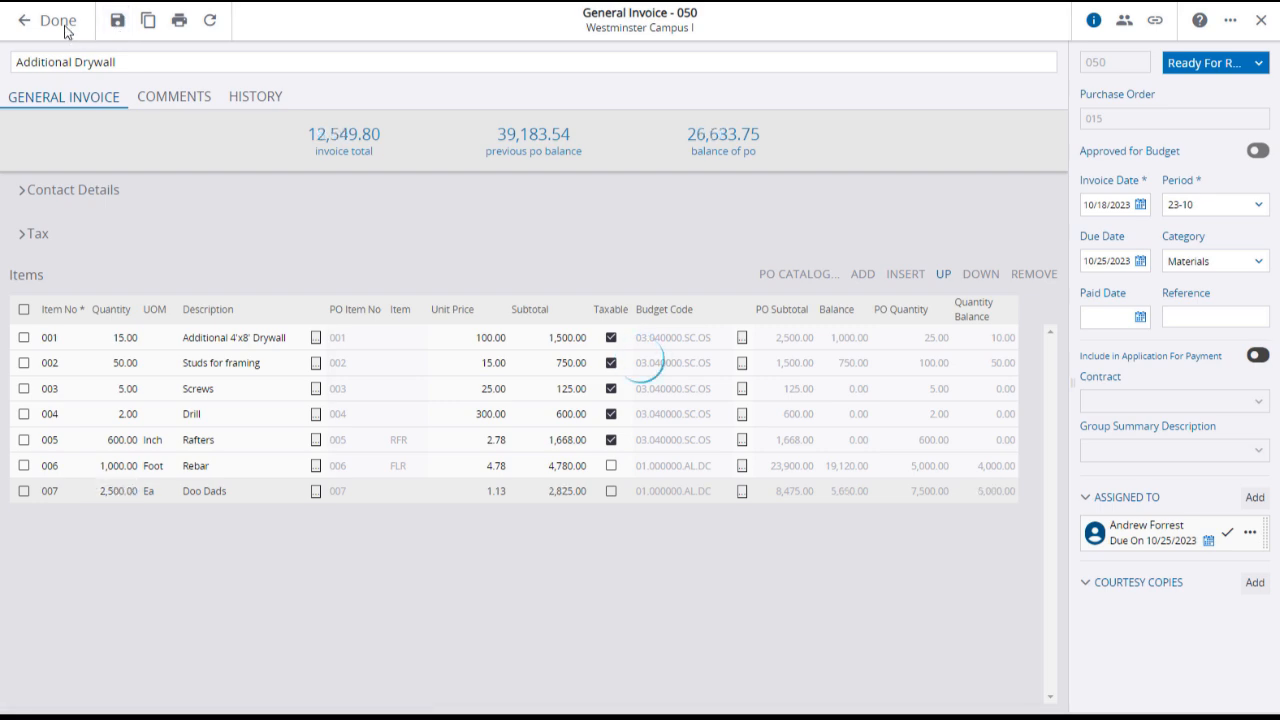
click(62, 30)
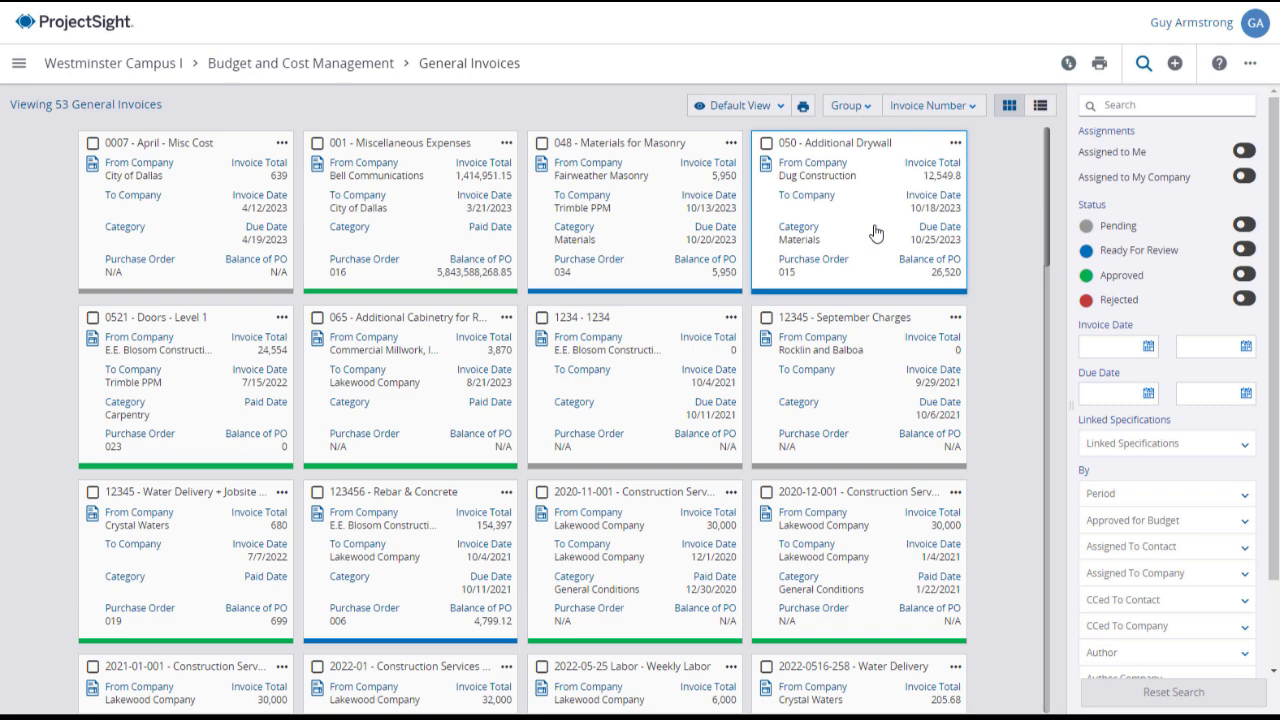
click(955, 144)
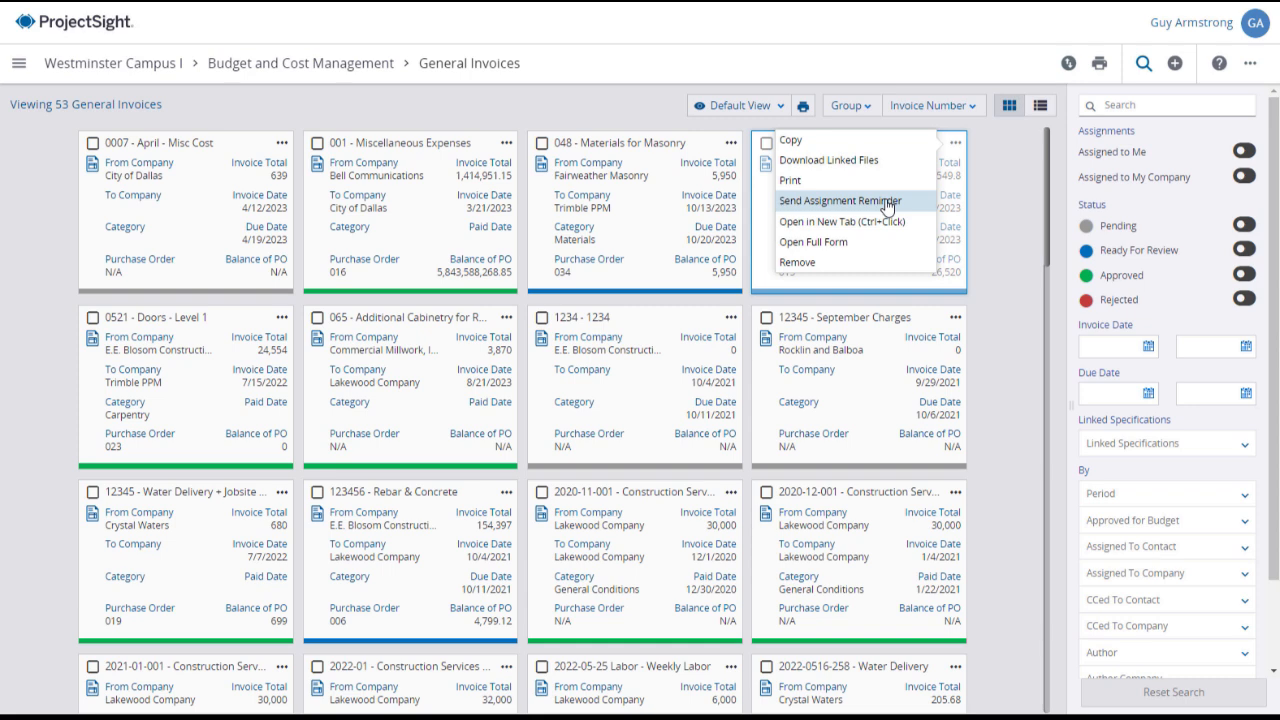
click(998, 202)
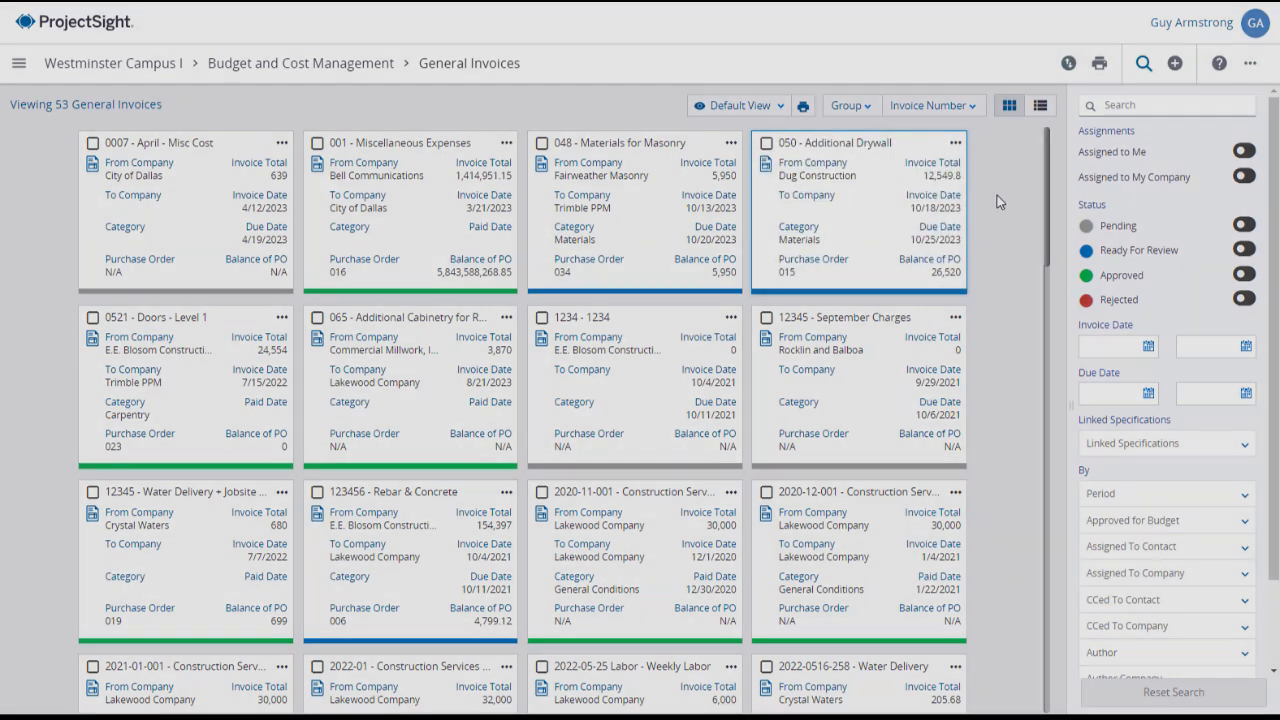